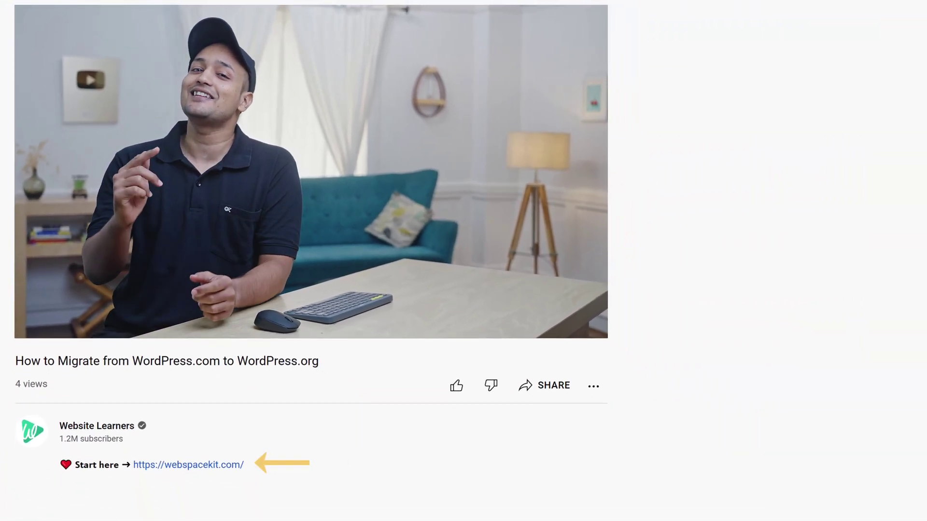
Go to webspacekit.com and order the Basic WordPress hosting plan at $5/month.
{"action": "left_click", "coordinate": [189, 464]}
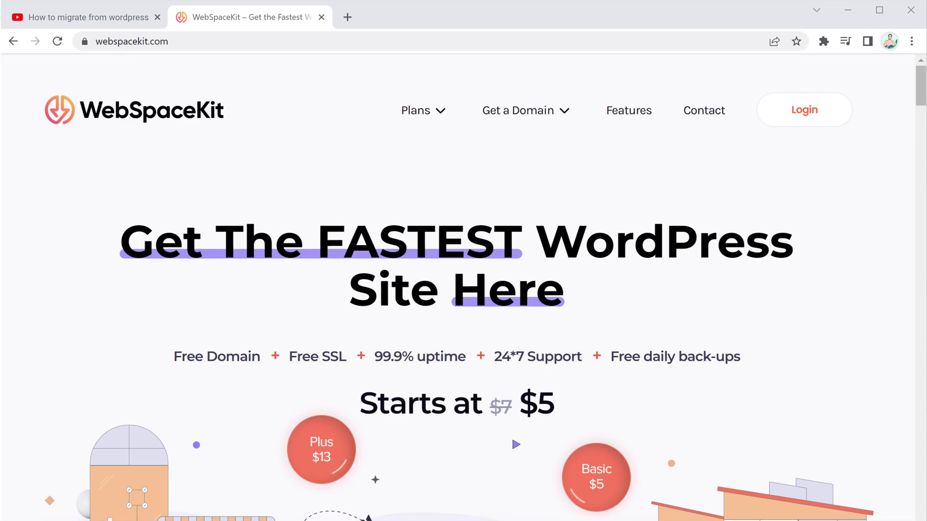
{"action": "scroll", "coordinate": [463, 289], "scroll_direction": "down", "scroll_amount": 10}
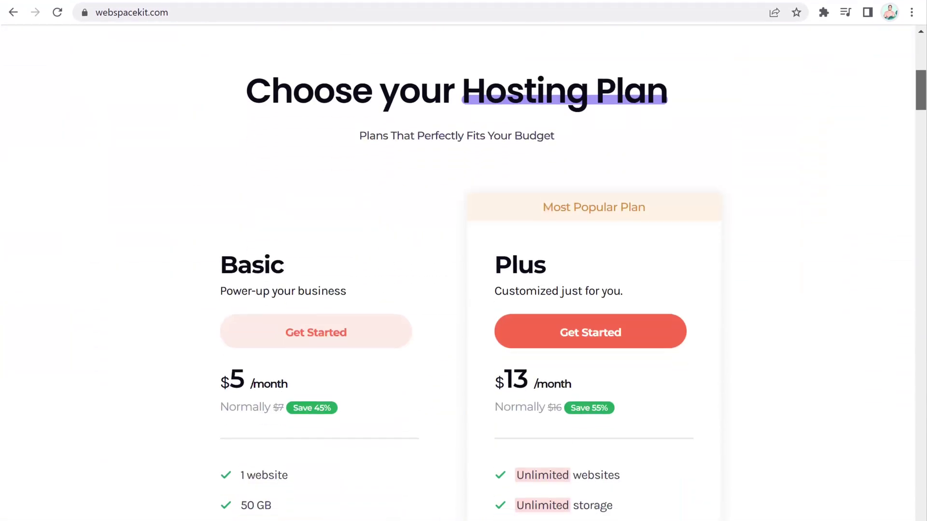
{"action": "scroll", "coordinate": [463, 289], "scroll_direction": "down", "scroll_amount": 3}
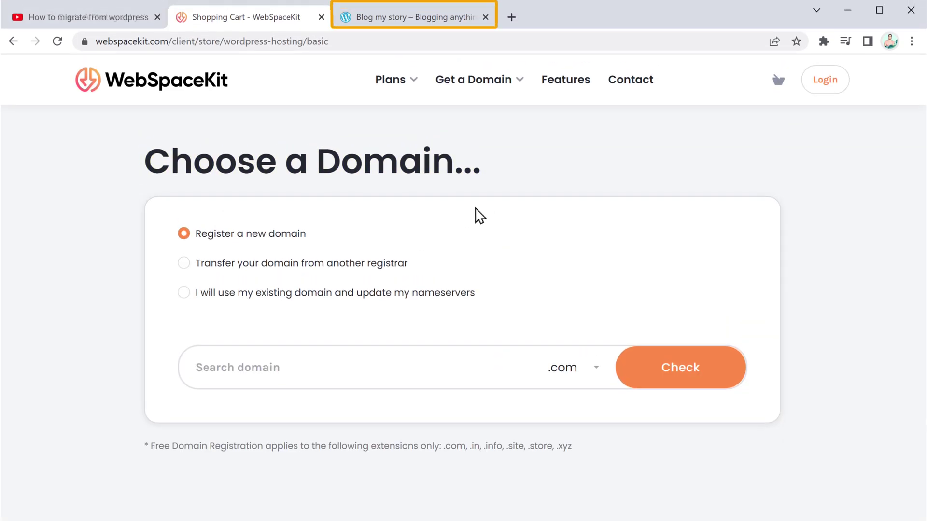
Look up the Blog my story site's name and check if blogmystory.com is available.
{"action": "left_click", "coordinate": [428, 24]}
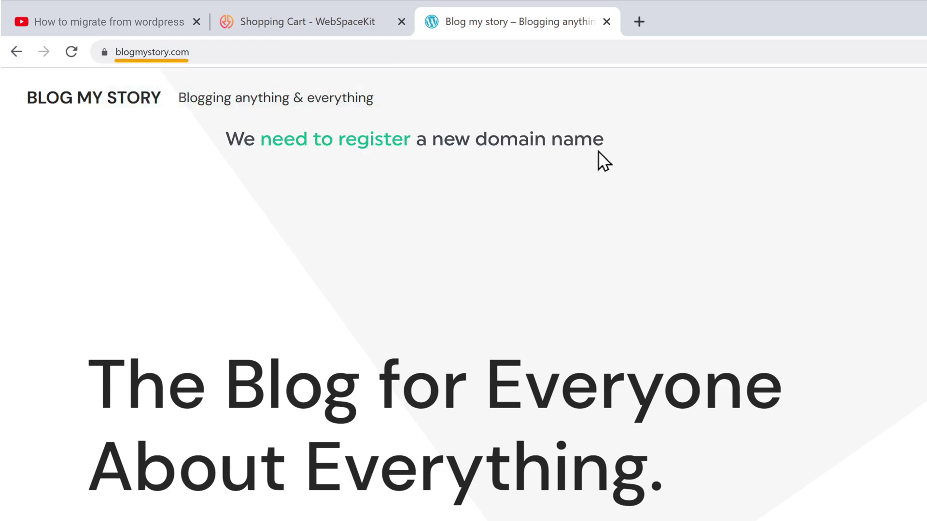
{"action": "left_click", "coordinate": [329, 33]}
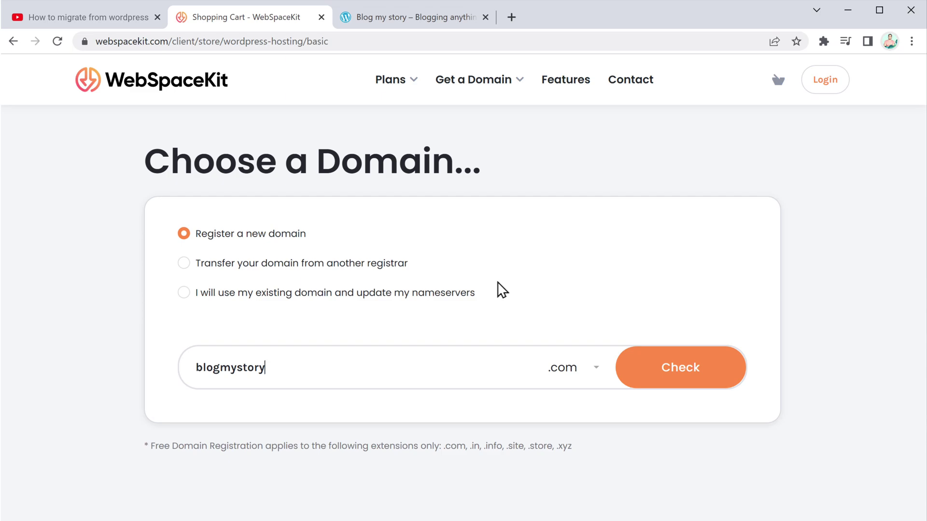
{"action": "left_click", "coordinate": [677, 381]}
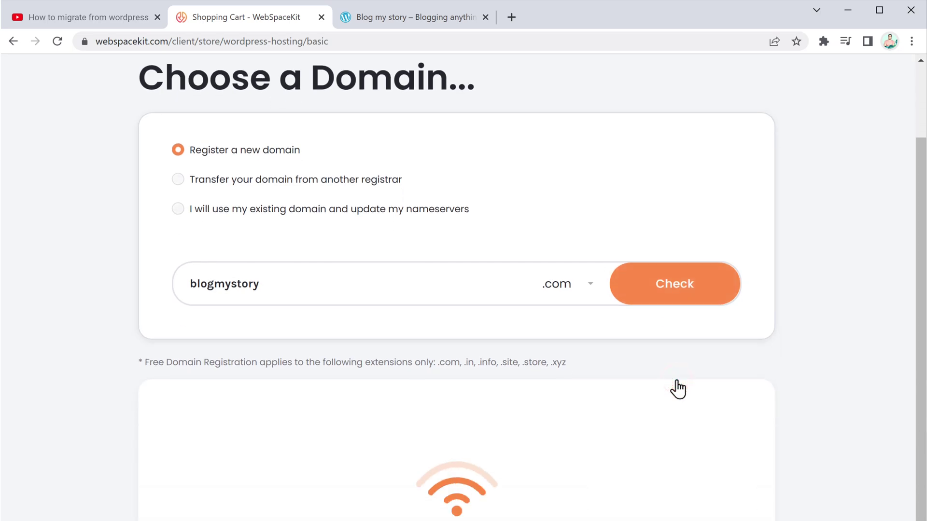
Add the free blogmystory.com registration to the cart and proceed to Review & Checkout.
{"action": "scroll", "coordinate": [920, 341], "scroll_direction": "down", "scroll_amount": 7}
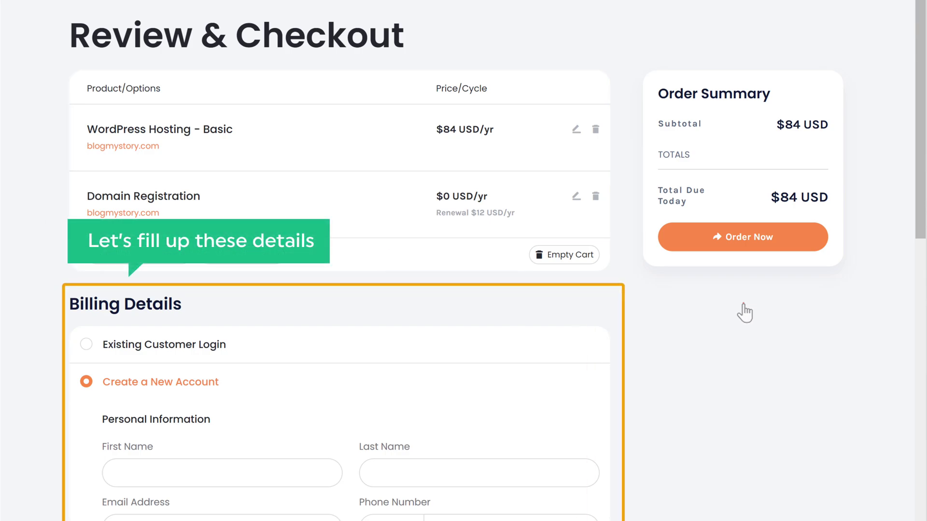
Fill in the account holder's first name and the other billing details.
{"action": "left_click_drag", "start_coordinate": [920, 244], "coordinate": [923, 416]}
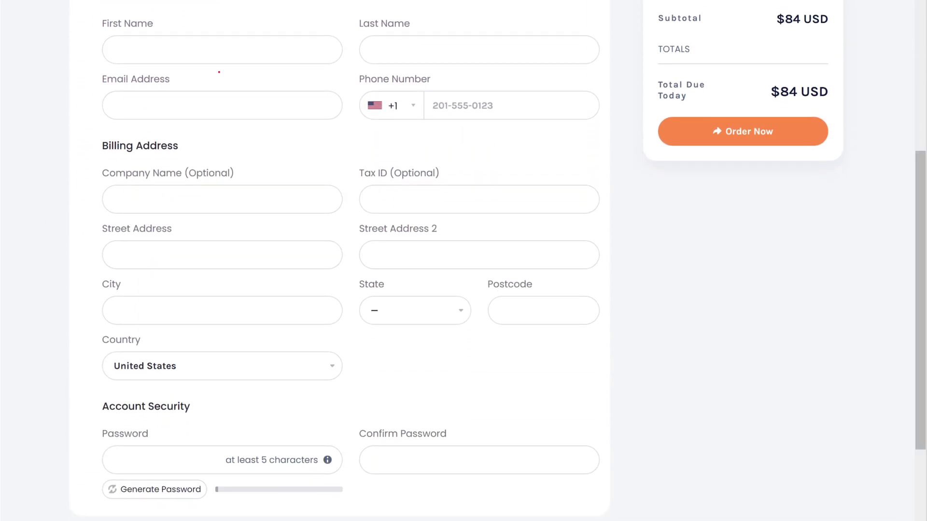
{"action": "left_click", "coordinate": [198, 59]}
{"action": "type", "text": "Harshit"}
{"action": "key", "text": "Tab"}
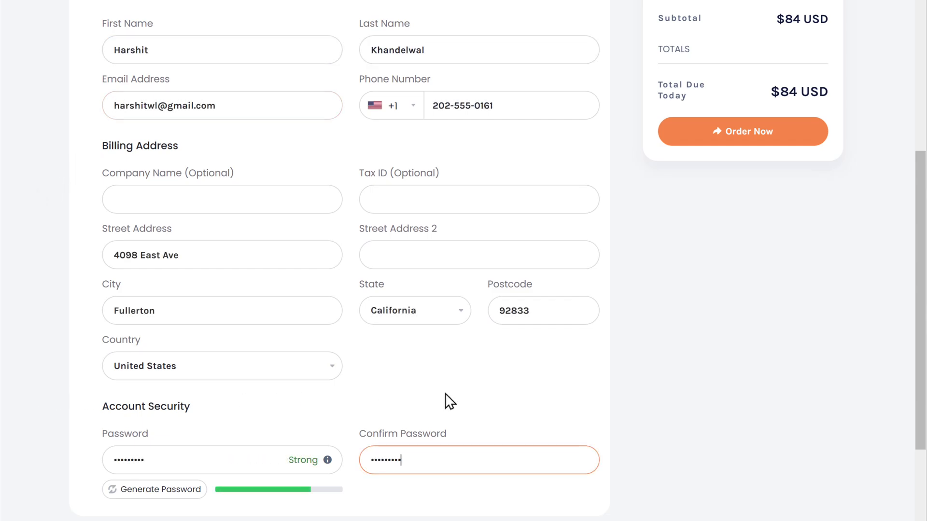
{"action": "scroll", "coordinate": [917, 393], "scroll_direction": "down", "scroll_amount": 7}
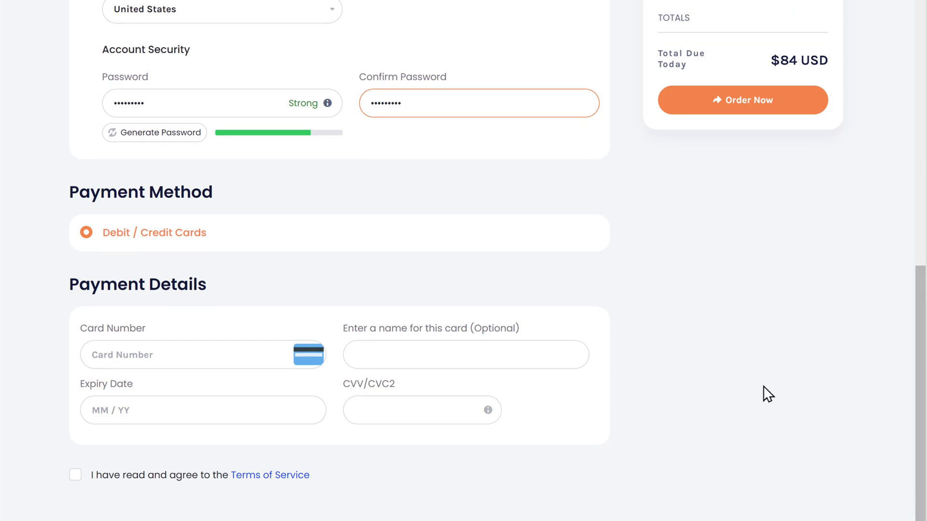
Enter the card number, accept the Terms of Service and place the $84 order.
{"action": "left_click", "coordinate": [763, 387]}
{"action": "left_click", "coordinate": [240, 354]}
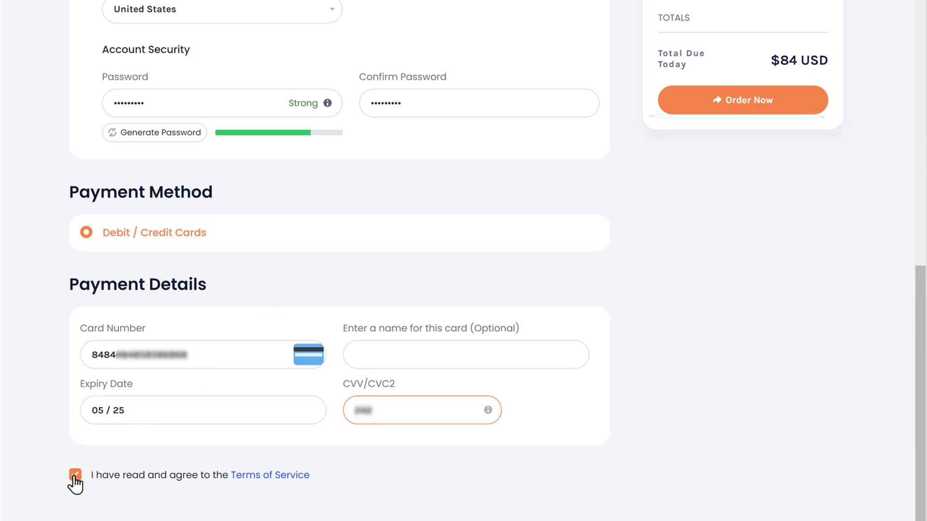
{"action": "left_click", "coordinate": [739, 110]}
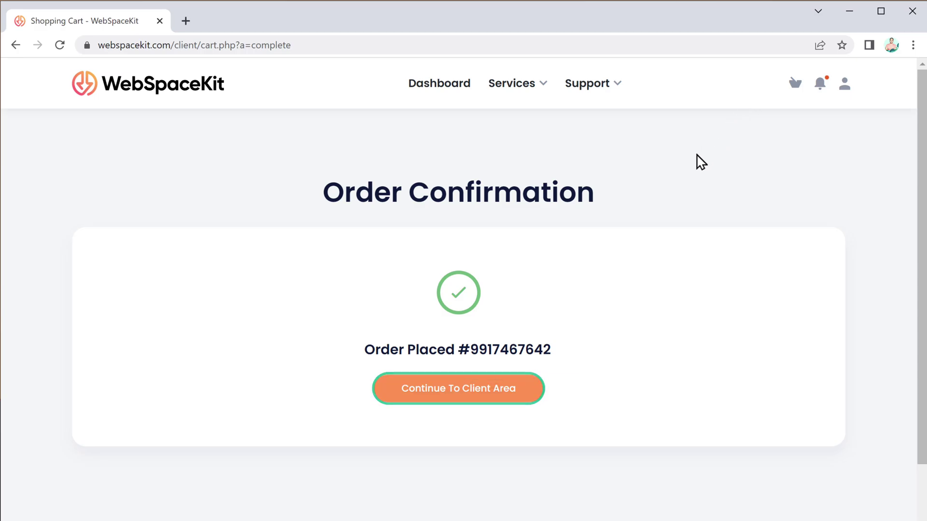
Open the client area showing active Basic hosting for blogmystory.com, then a new browser tab.
{"action": "left_click", "coordinate": [455, 400]}
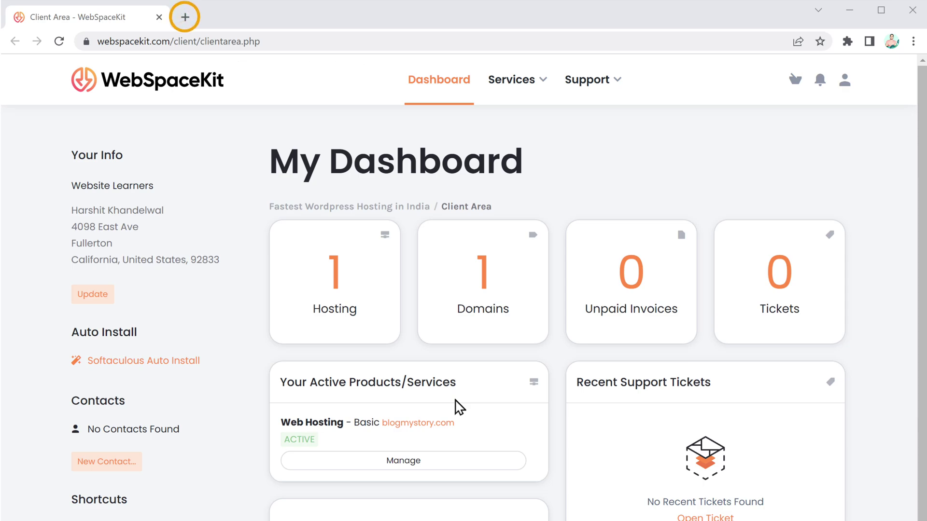
{"action": "left_click", "coordinate": [184, 16]}
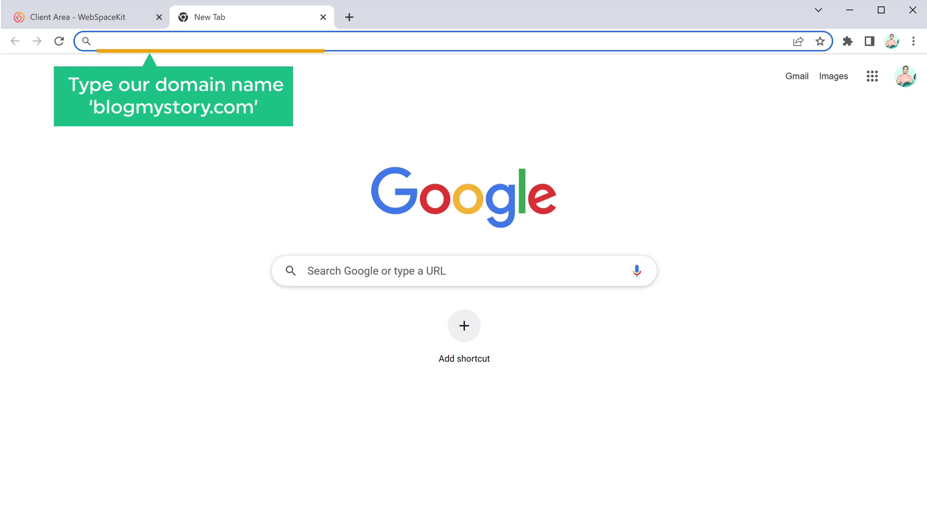
Load blogmystory.com in Chrome, then go to blogmystory.com/wp-admin for the login page.
{"action": "type", "text": "blogmystory.com"}
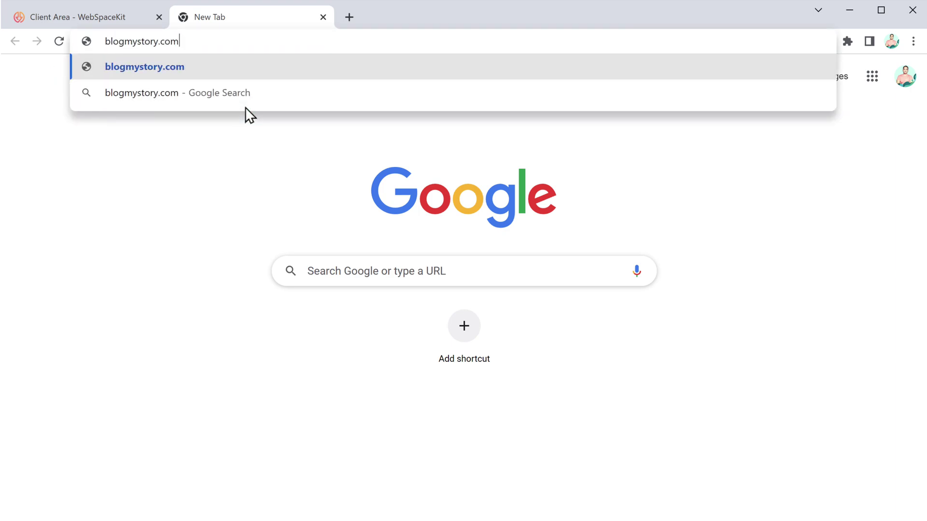
{"action": "key", "text": "Return"}
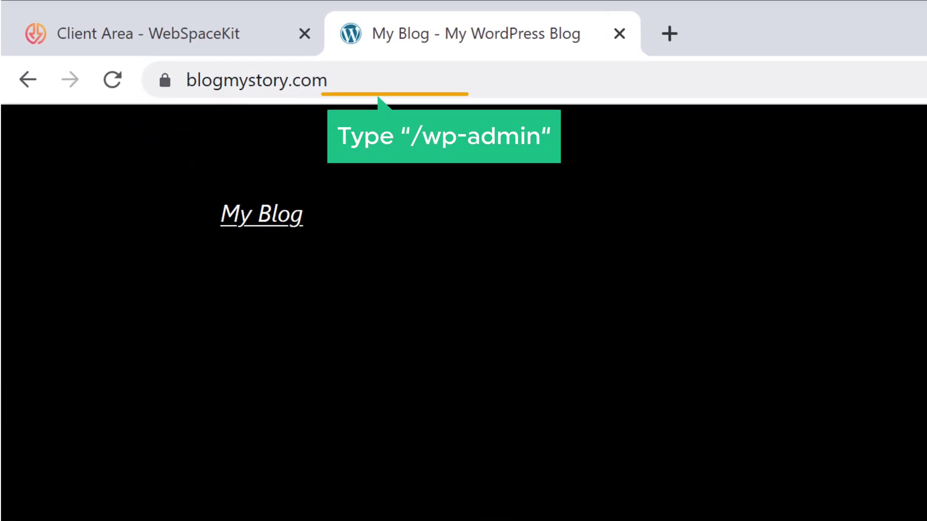
{"action": "left_click", "coordinate": [395, 82]}
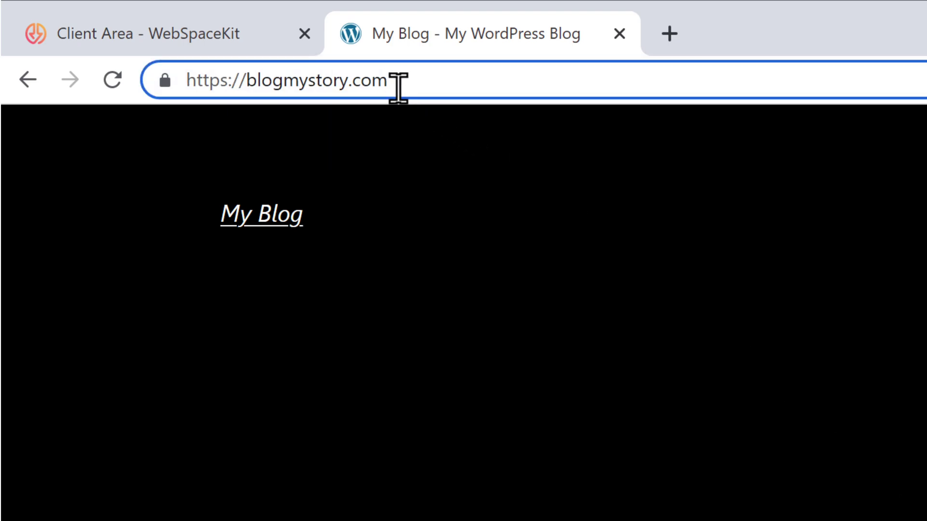
{"action": "type", "text": "/wp-admin"}
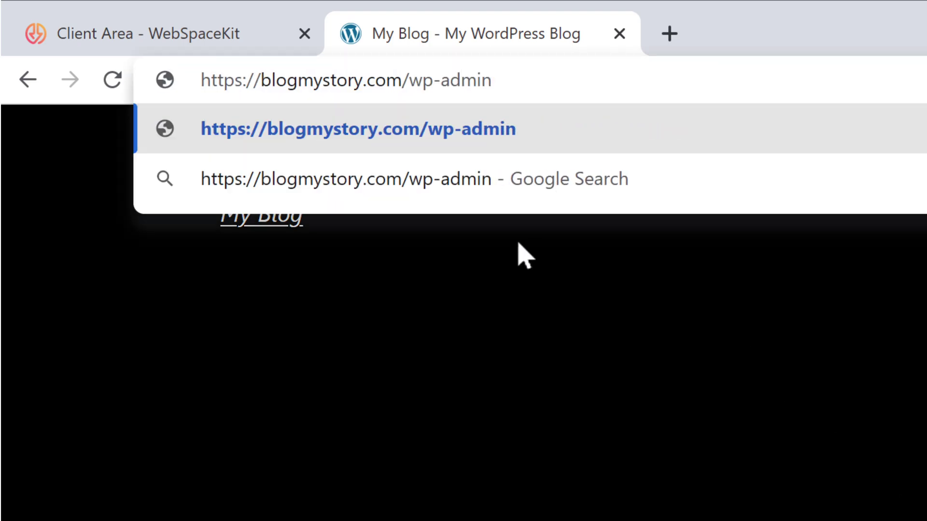
{"action": "key", "text": "Return"}
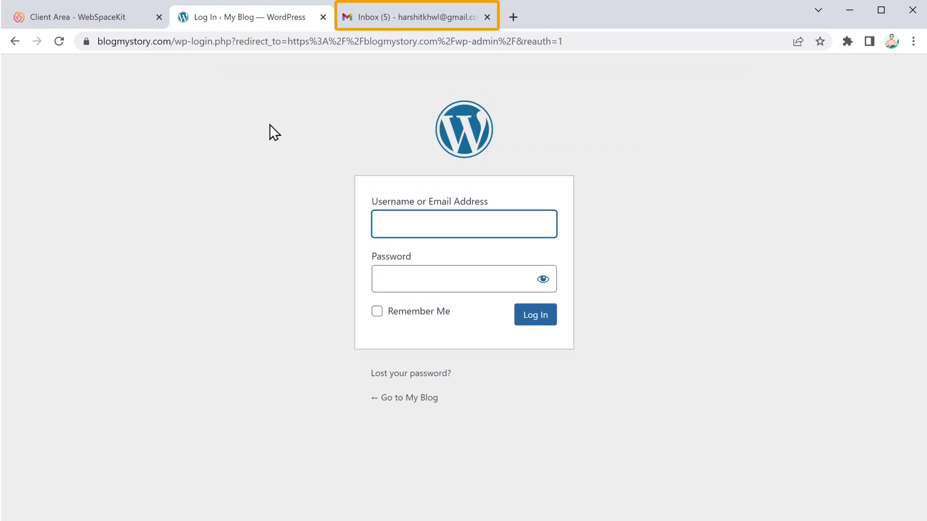
Copy the cPanel login username from the 'Welcome to WebSpaceKit' email in Gmail.
{"action": "left_click", "coordinate": [398, 22]}
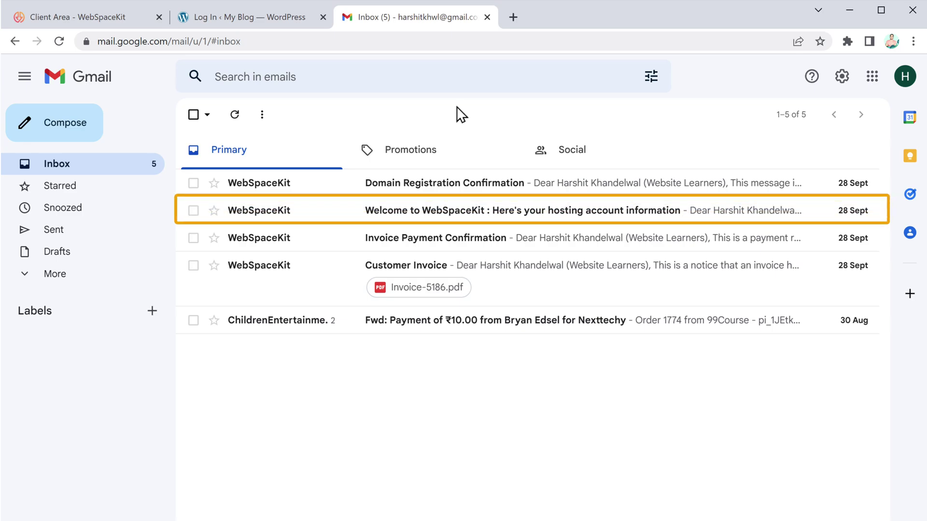
{"action": "left_click", "coordinate": [327, 213]}
{"action": "left_click_drag", "start_coordinate": [889, 300], "coordinate": [872, 415]}
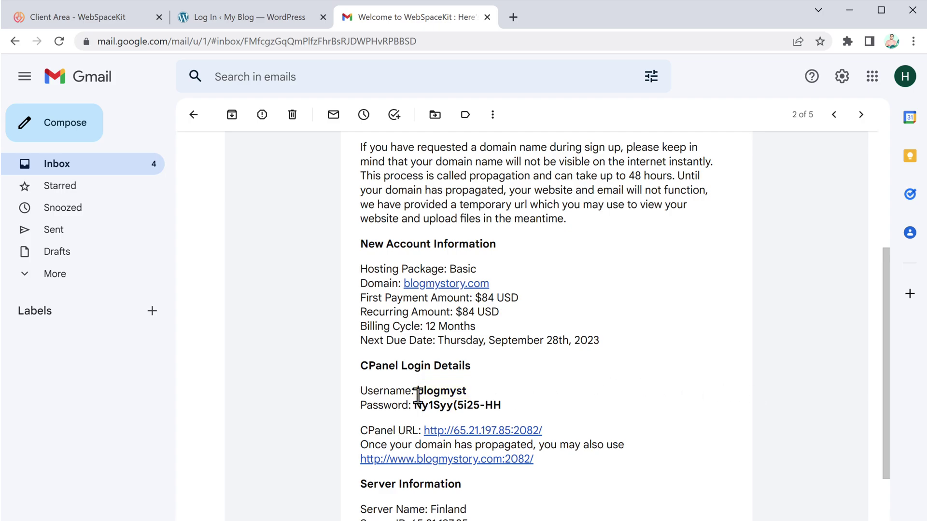
{"action": "left_click_drag", "start_coordinate": [417, 394], "coordinate": [448, 391]}
{"action": "right_click", "coordinate": [467, 397]}
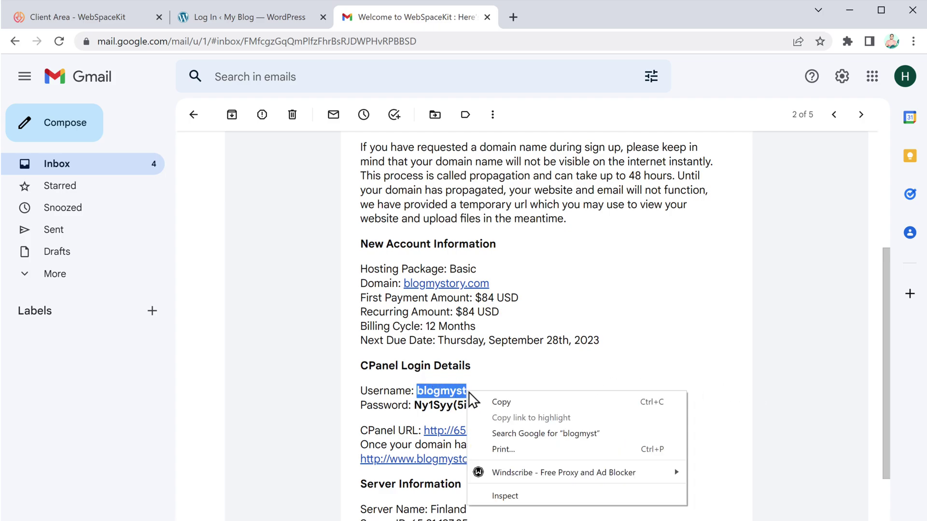
{"action": "left_click", "coordinate": [490, 404]}
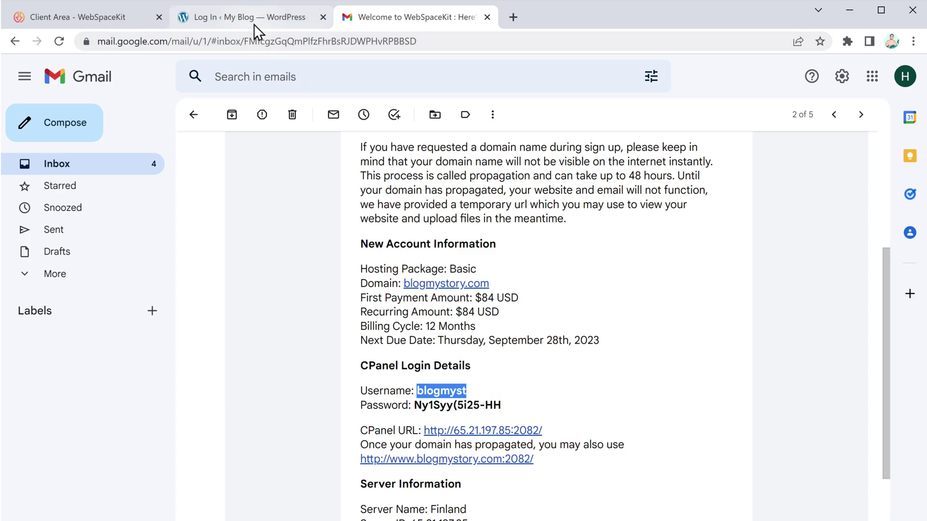
{"action": "left_click", "coordinate": [254, 24]}
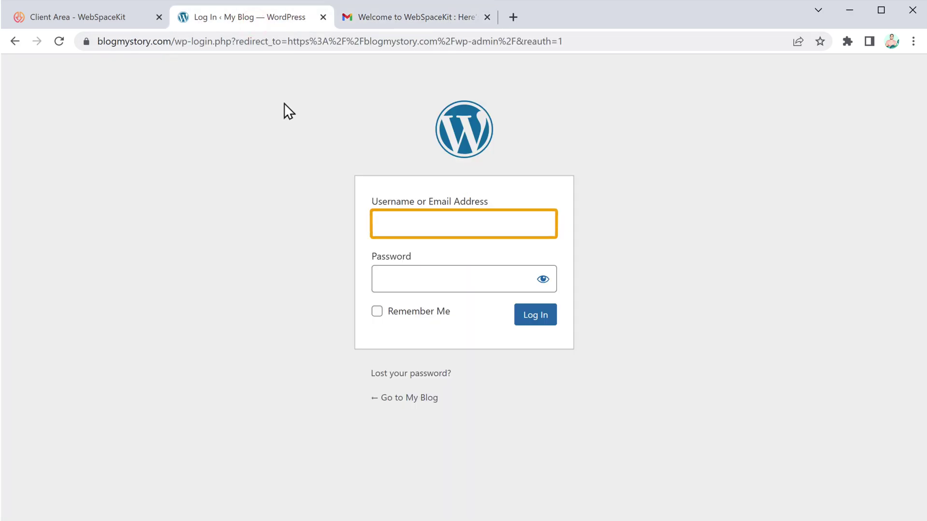
Paste the cPanel username into the login form and copy the password from the welcome email.
{"action": "right_click", "coordinate": [386, 217]}
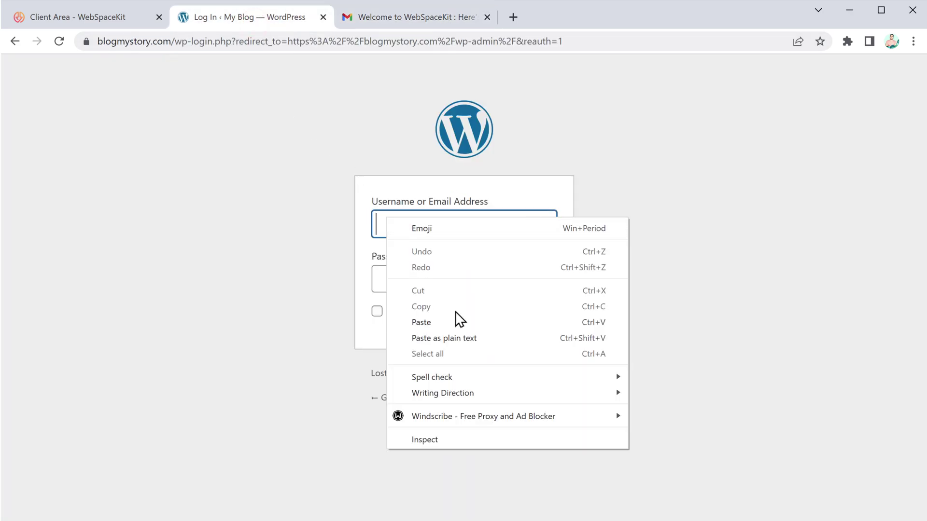
{"action": "left_click", "coordinate": [467, 320]}
{"action": "left_click", "coordinate": [429, 19]}
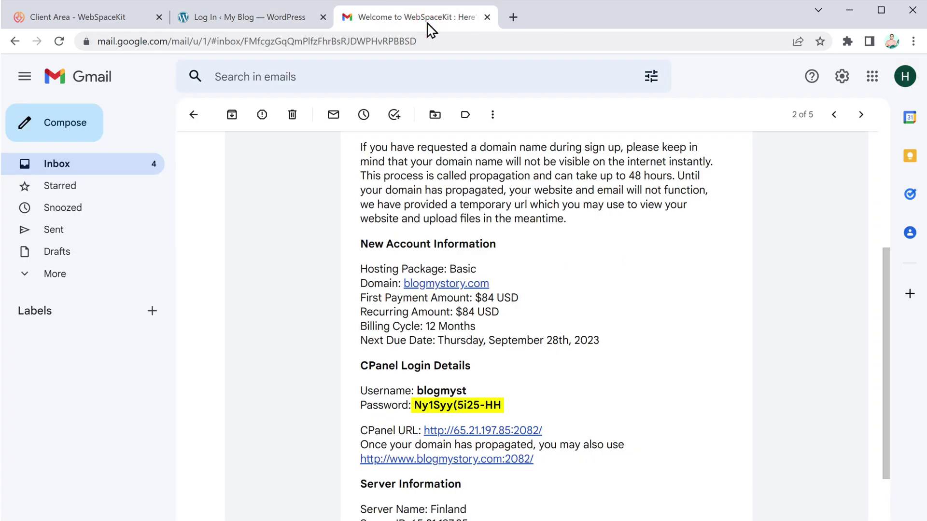
{"action": "left_click_drag", "start_coordinate": [413, 405], "coordinate": [496, 405]}
{"action": "right_click", "coordinate": [496, 405]}
{"action": "left_click", "coordinate": [524, 418]}
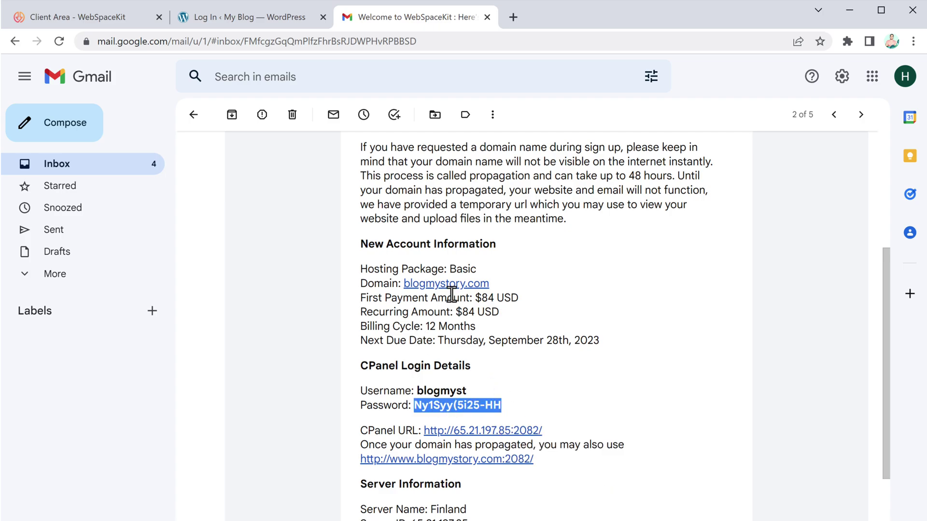
Paste the password into the Password field and log in to the WordPress admin.
{"action": "left_click", "coordinate": [259, 25]}
{"action": "key", "text": "Tab"}
{"action": "right_click", "coordinate": [380, 276]}
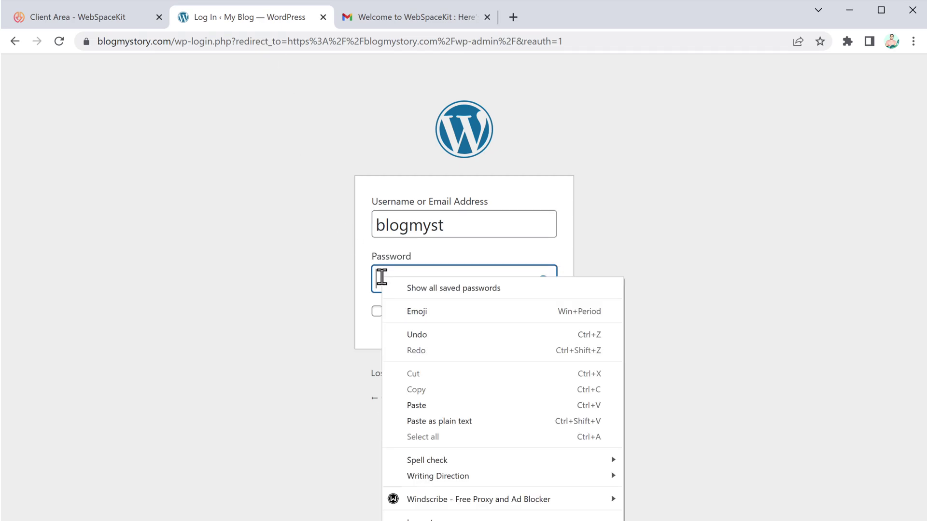
{"action": "left_click", "coordinate": [479, 405]}
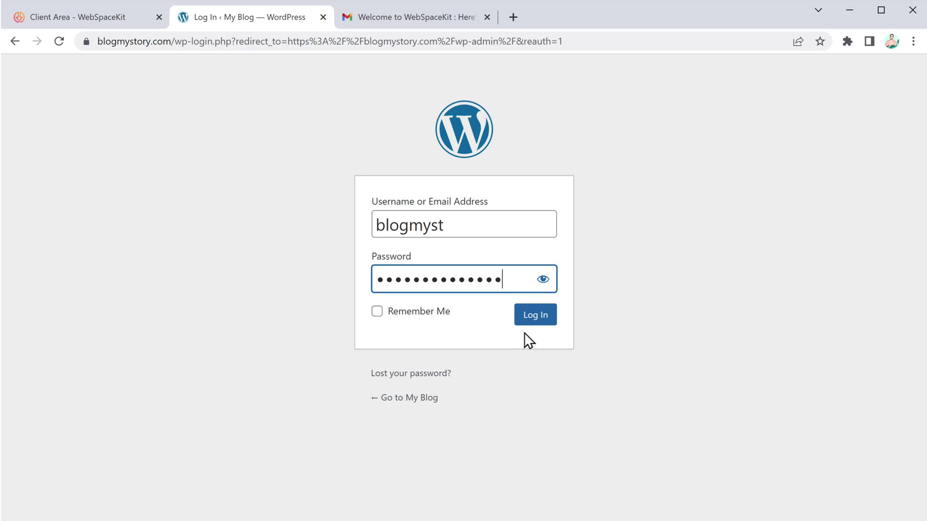
{"action": "left_click", "coordinate": [531, 317]}
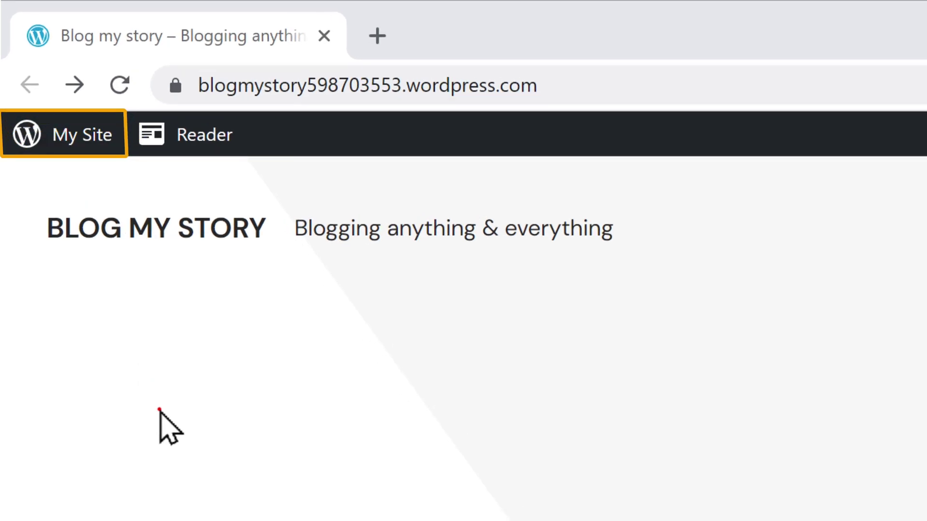
Open the WordPress.com My Home dashboard for Blog my story through My Site.
{"action": "left_click", "coordinate": [55, 137]}
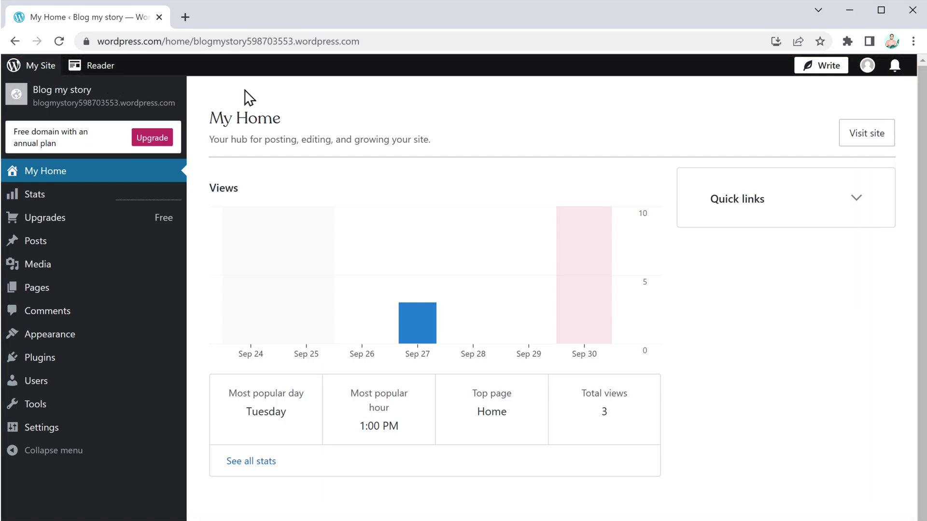
Export all of Blog my story's content via Tools > Export and download the zip.
{"action": "mouse_move", "coordinate": [140, 408]}
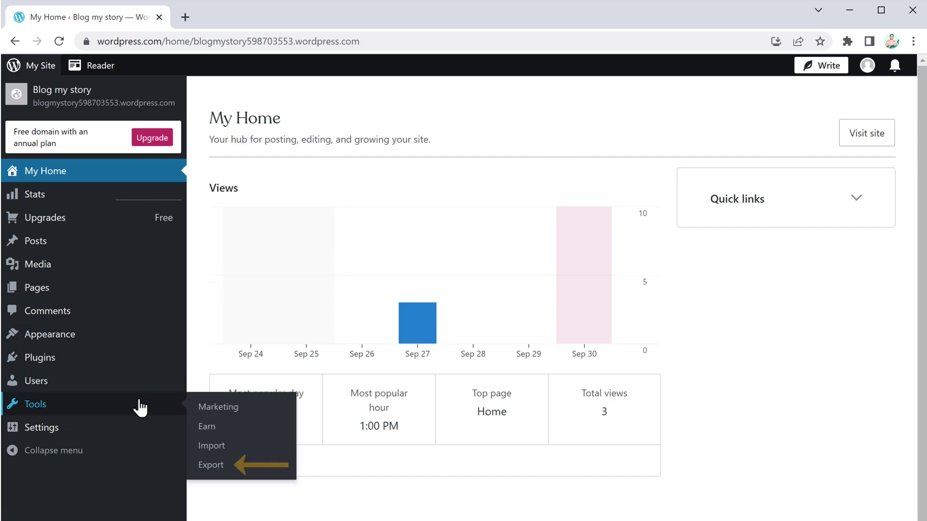
{"action": "left_click", "coordinate": [218, 469]}
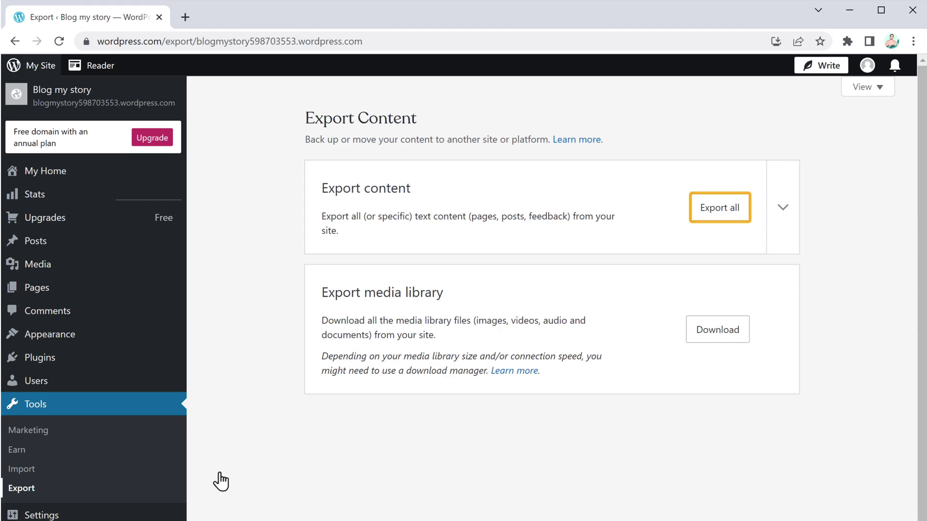
{"action": "left_click", "coordinate": [719, 213]}
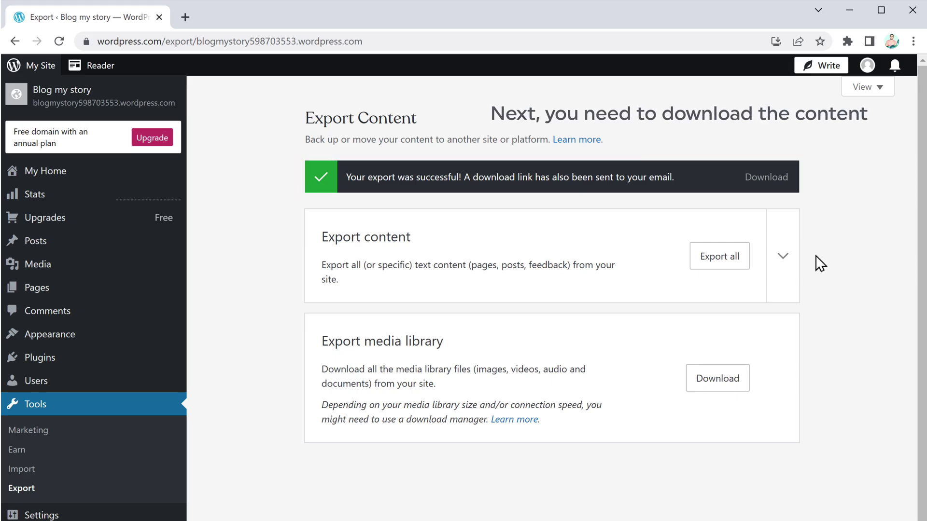
{"action": "left_click", "coordinate": [766, 180]}
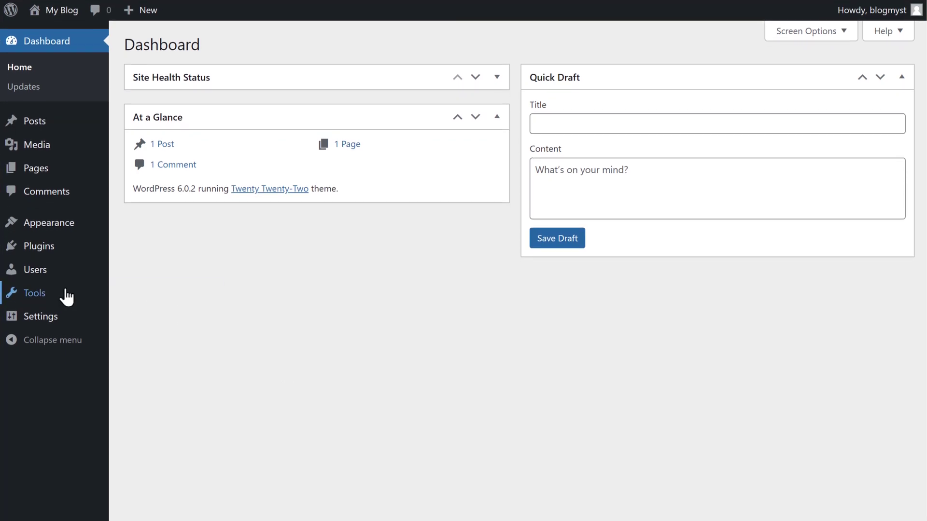
Install the WordPress importer from Tools > Import and run it.
{"action": "mouse_move", "coordinate": [68, 296]}
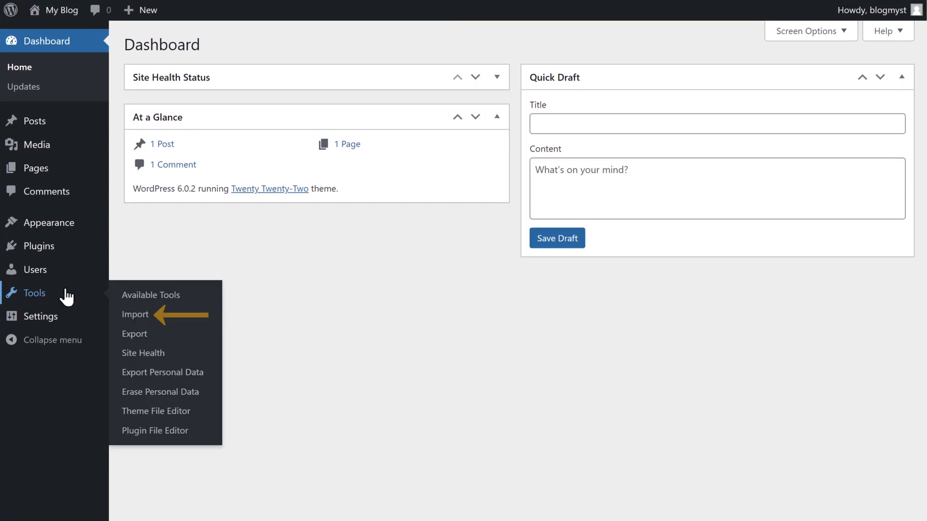
{"action": "left_click", "coordinate": [137, 315]}
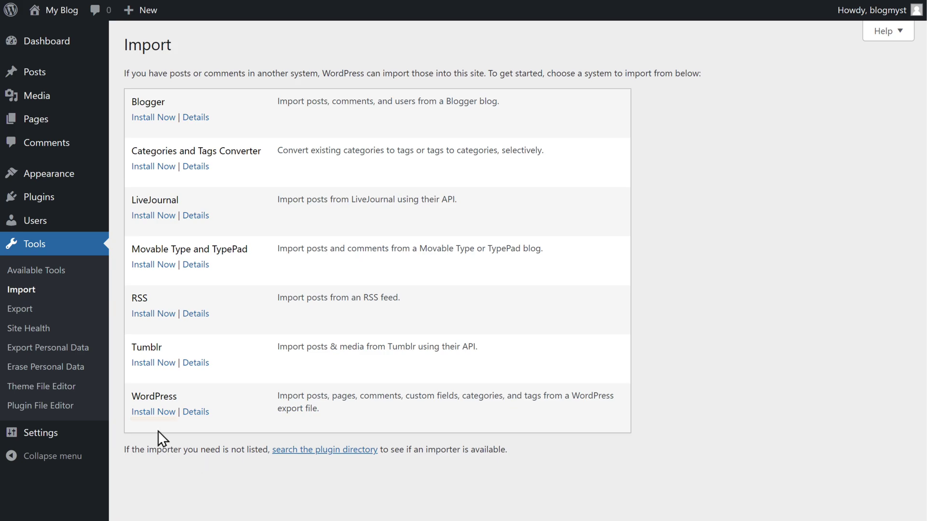
{"action": "left_click", "coordinate": [151, 413]}
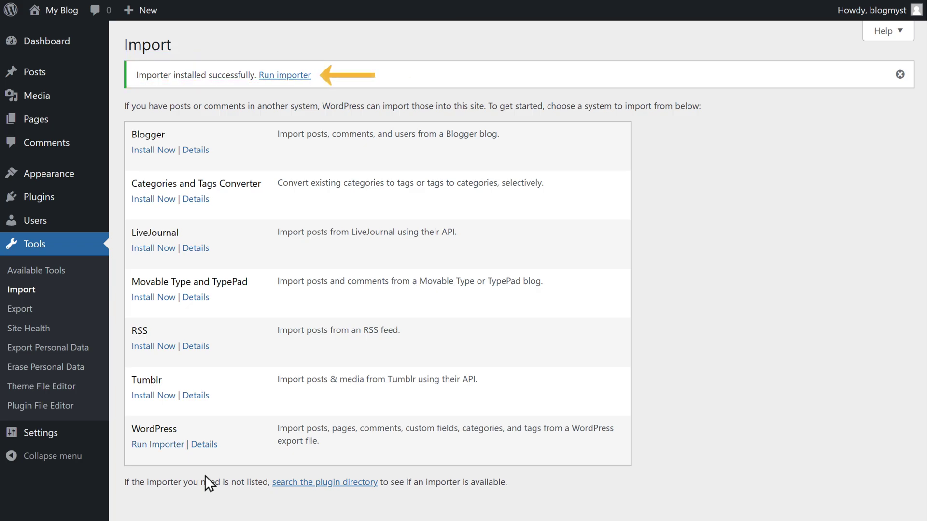
{"action": "left_click", "coordinate": [278, 76]}
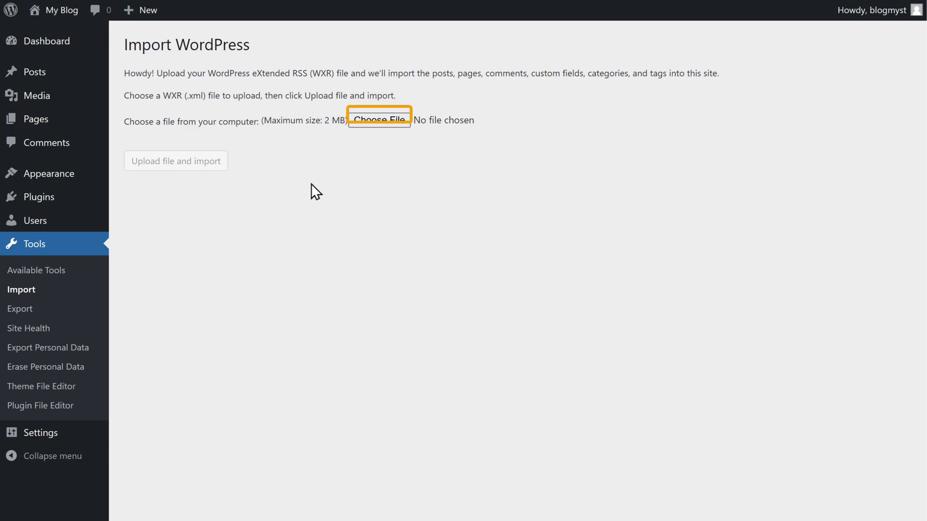
Extract the downloaded export zip with 7-Zip into the Blog My Story folder.
{"action": "left_click", "coordinate": [376, 121]}
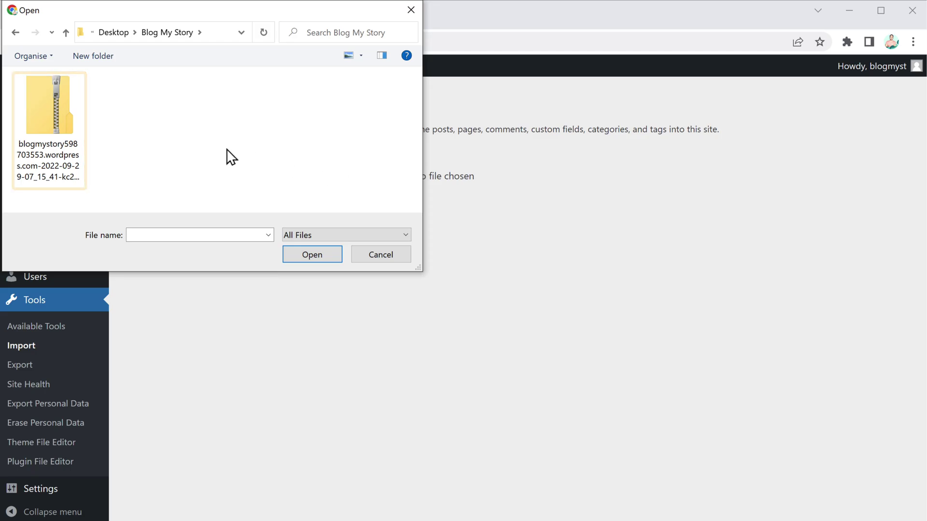
{"action": "left_click", "coordinate": [51, 110]}
{"action": "right_click", "coordinate": [50, 110]}
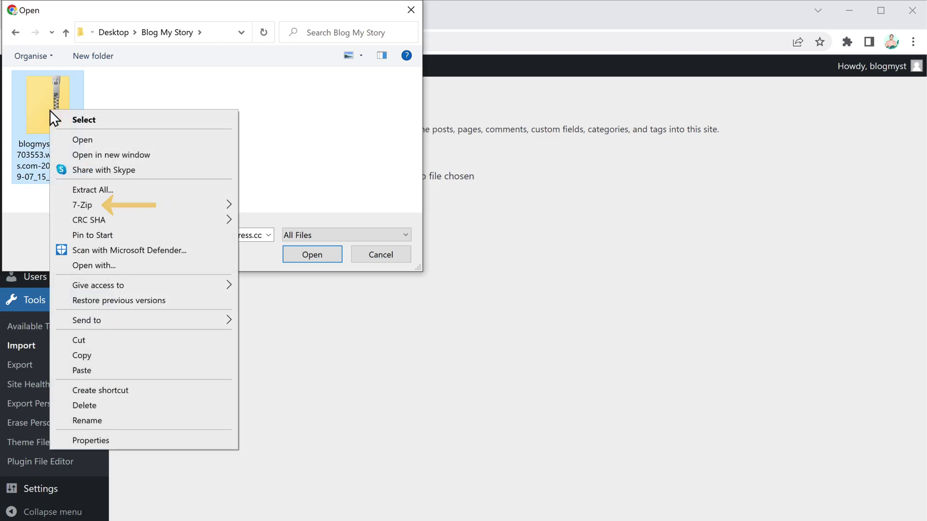
{"action": "mouse_move", "coordinate": [157, 201]}
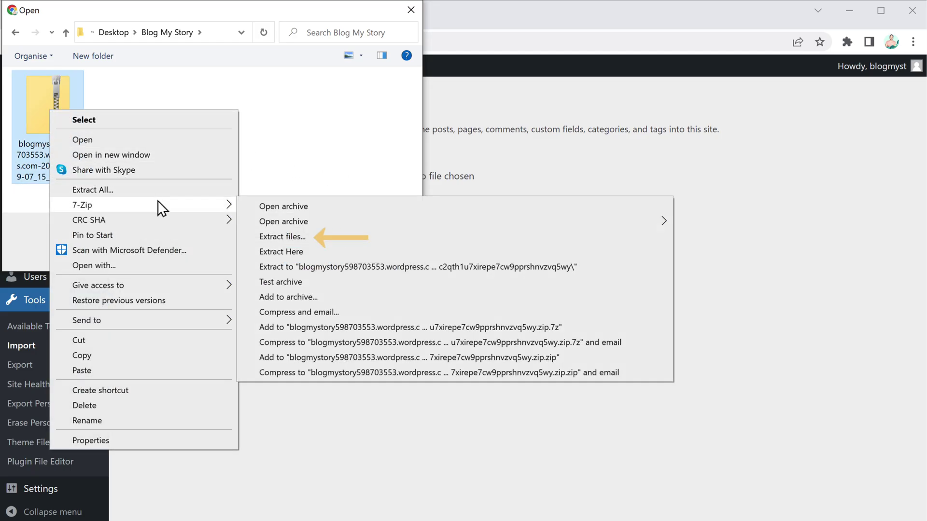
{"action": "left_click", "coordinate": [265, 238]}
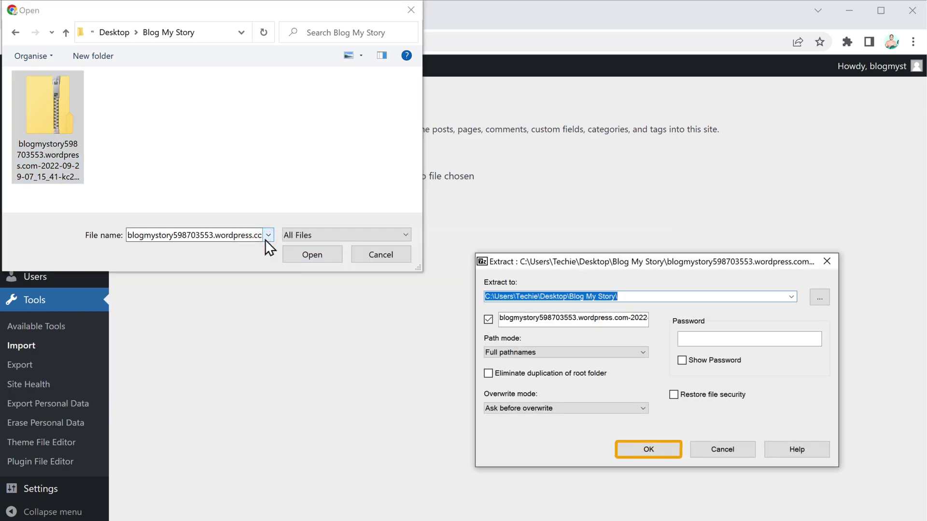
{"action": "left_click", "coordinate": [648, 450]}
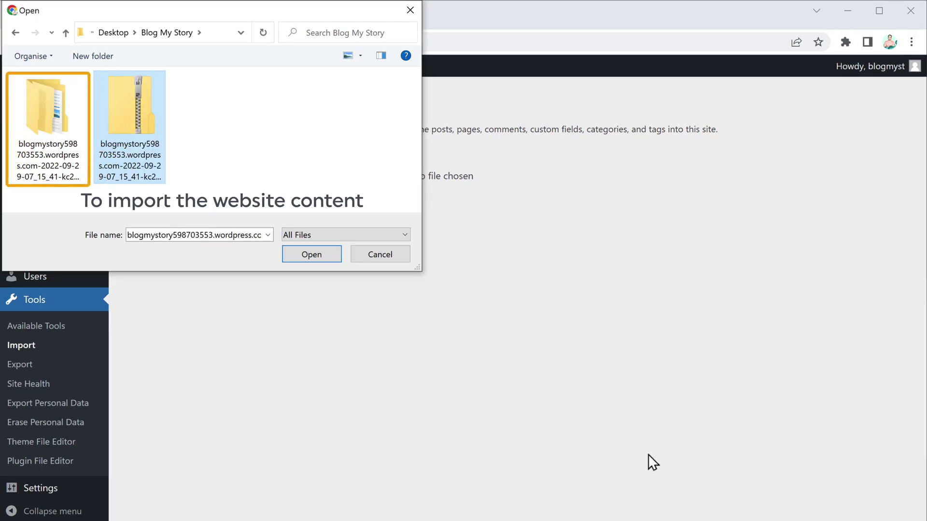
Choose blogmystory.wordpress.2022-09-29.000.xml from the extracted folders as the import file.
{"action": "left_click", "coordinate": [65, 169]}
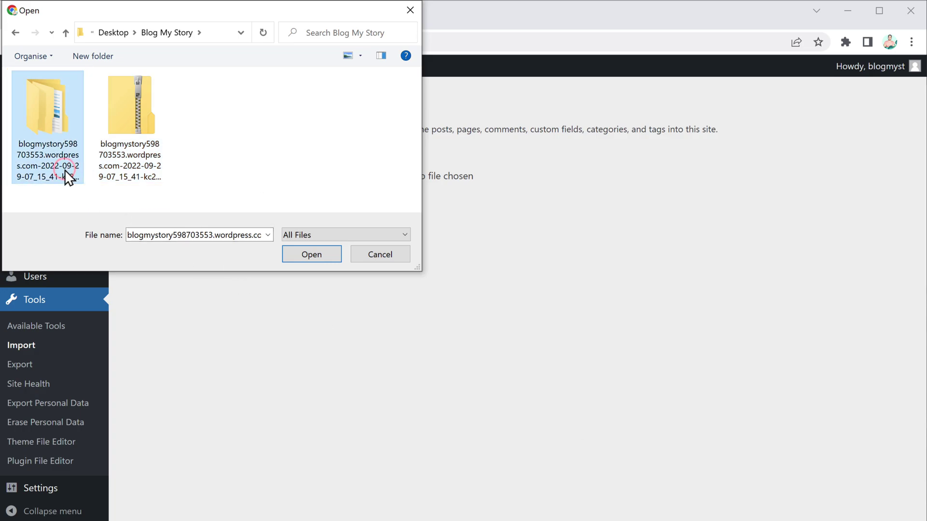
{"action": "left_click", "coordinate": [306, 262]}
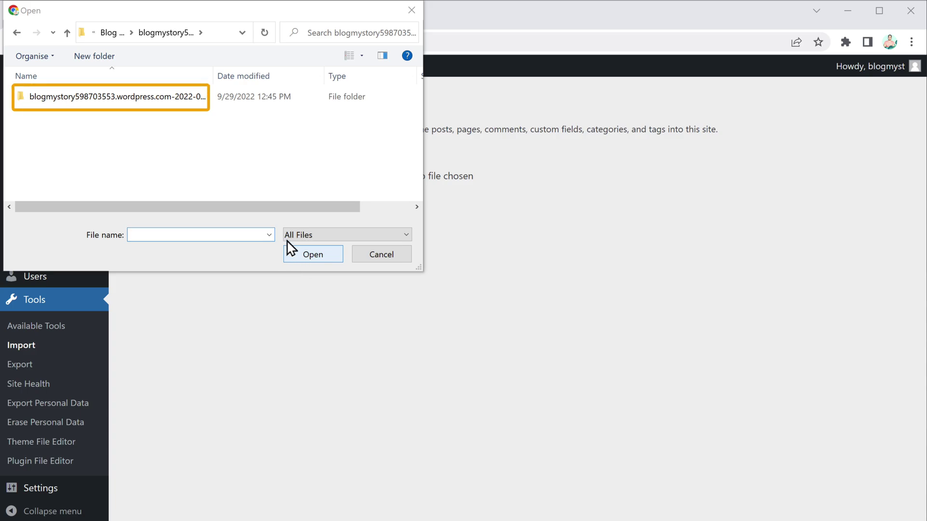
{"action": "left_click", "coordinate": [166, 96]}
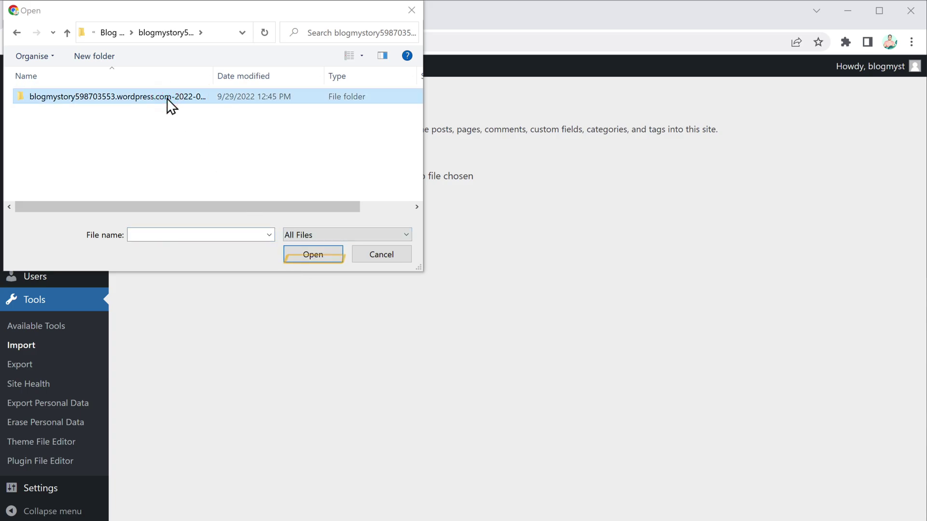
{"action": "left_click", "coordinate": [309, 257]}
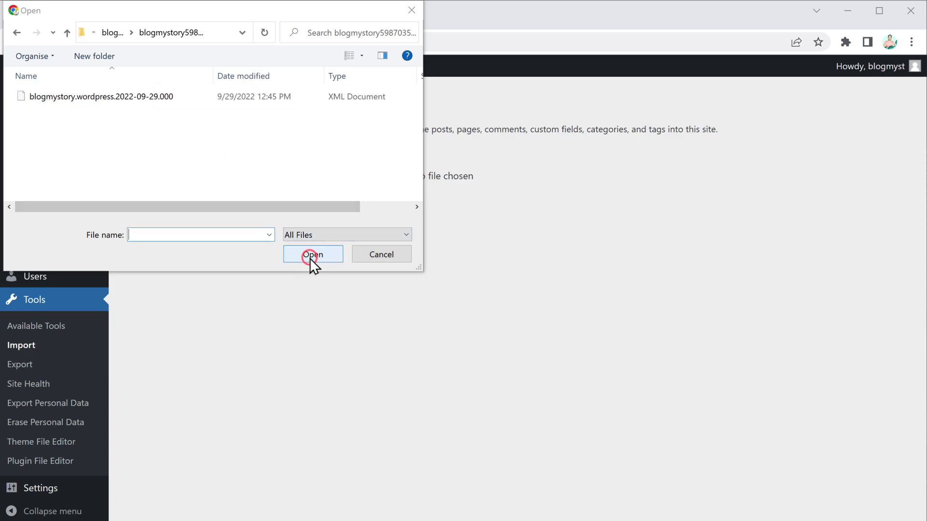
{"action": "left_click", "coordinate": [175, 98]}
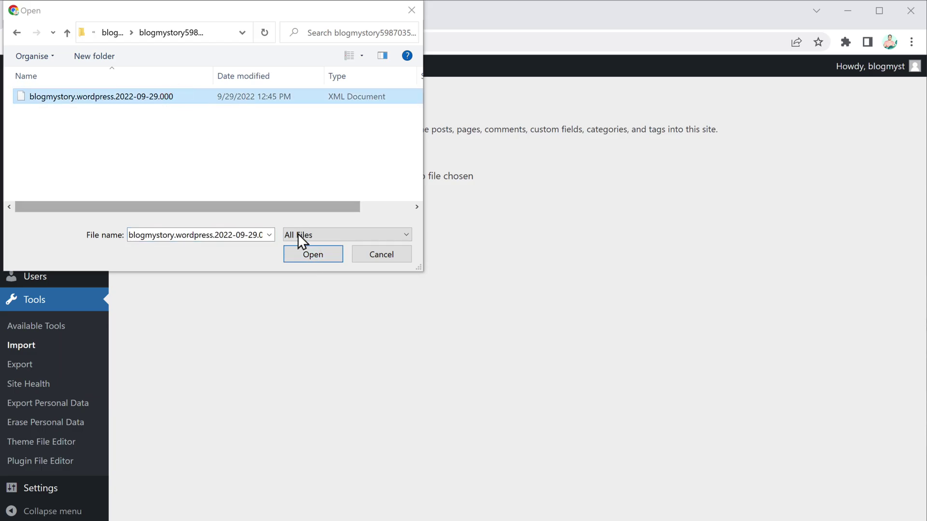
{"action": "left_click", "coordinate": [313, 254]}
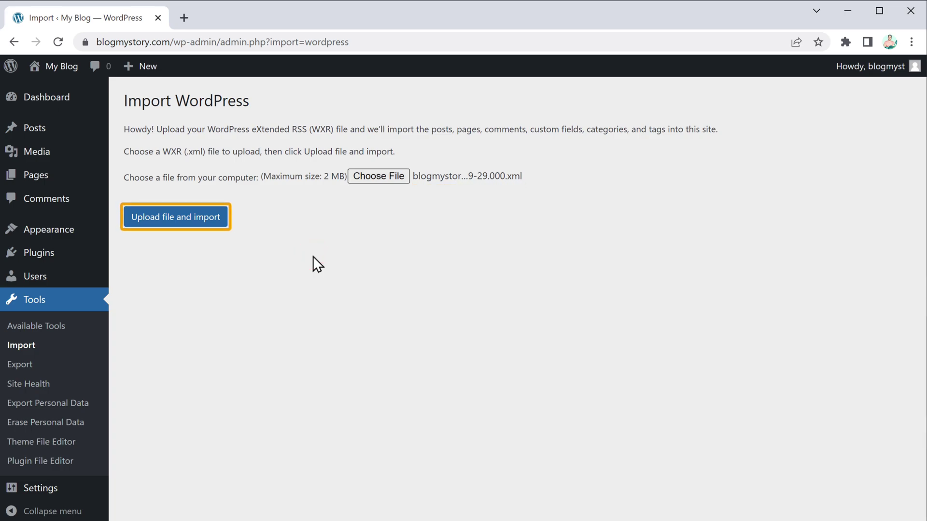
Upload the blogmystory.wordpress.2022-09-29.000.xml export and start the import.
{"action": "left_click", "coordinate": [174, 223]}
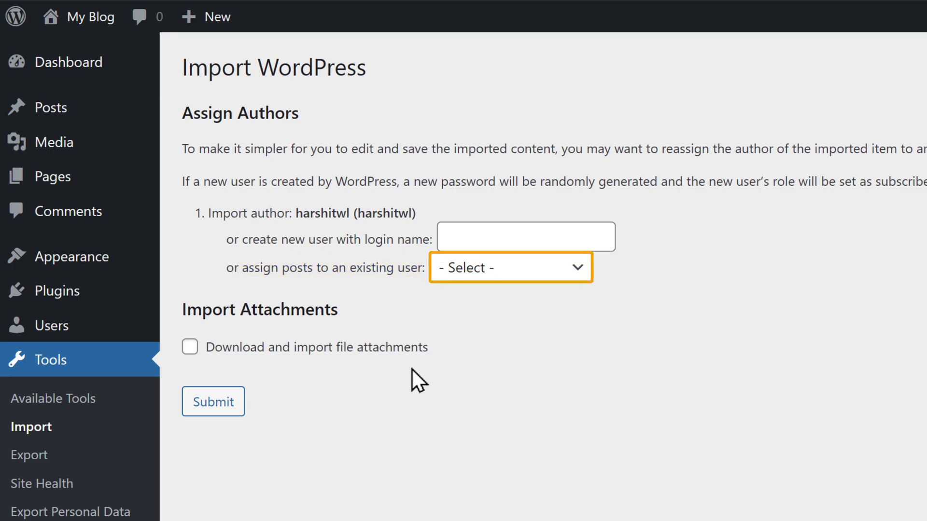
Assign imported posts to the existing user, include file attachments, and submit.
{"action": "left_click", "coordinate": [513, 269]}
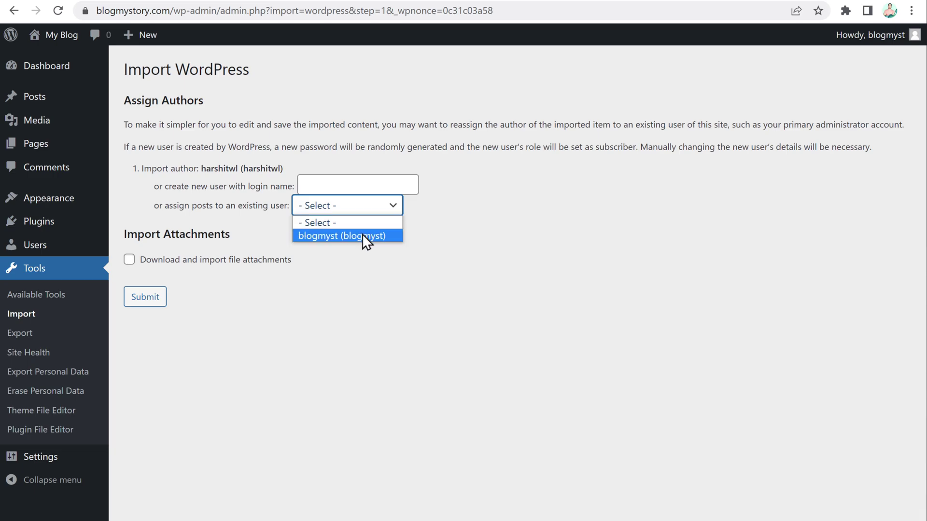
{"action": "left_click", "coordinate": [363, 235]}
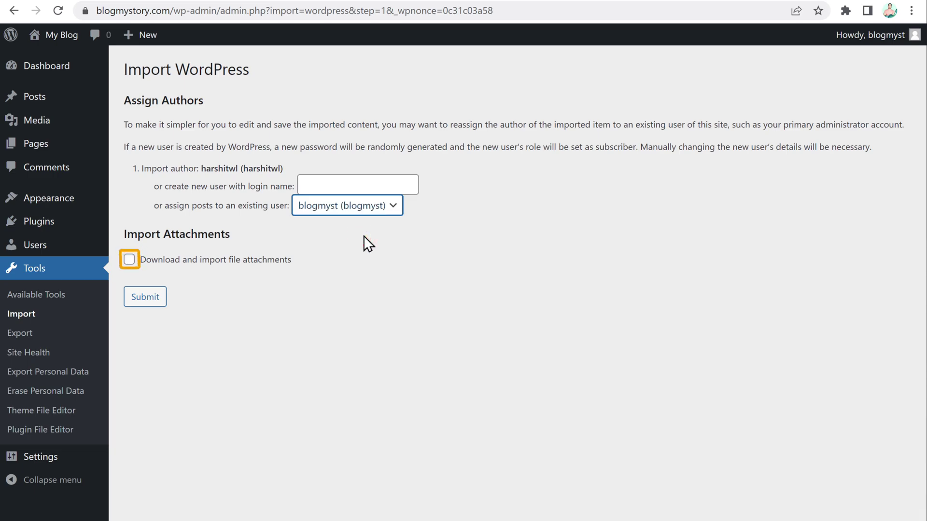
{"action": "left_click", "coordinate": [129, 260]}
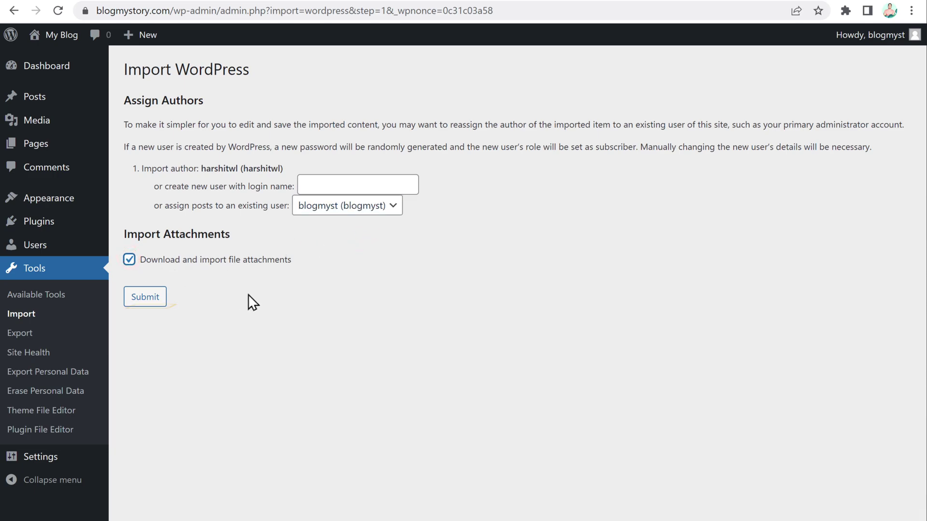
{"action": "left_click", "coordinate": [145, 309]}
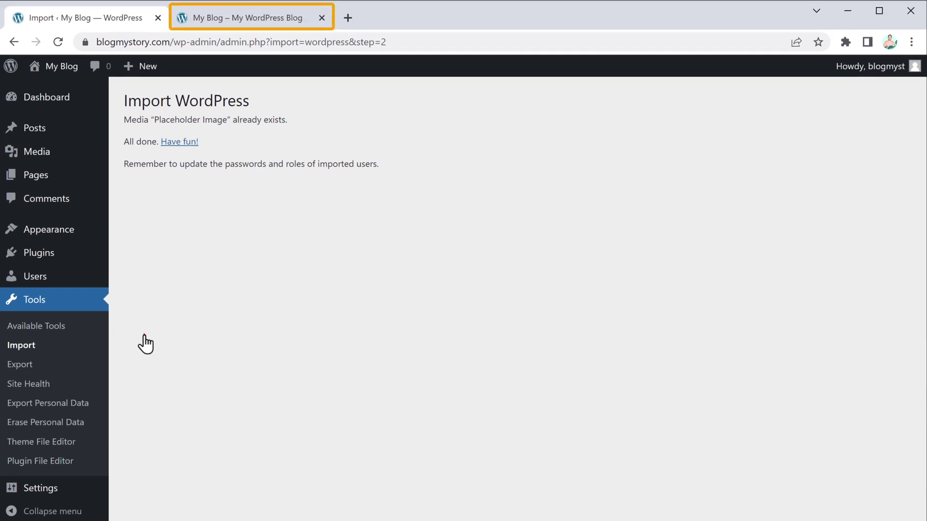
Reload the My Blog homepage and scroll to the imported Episode 2 and 3 posts.
{"action": "left_click", "coordinate": [258, 28]}
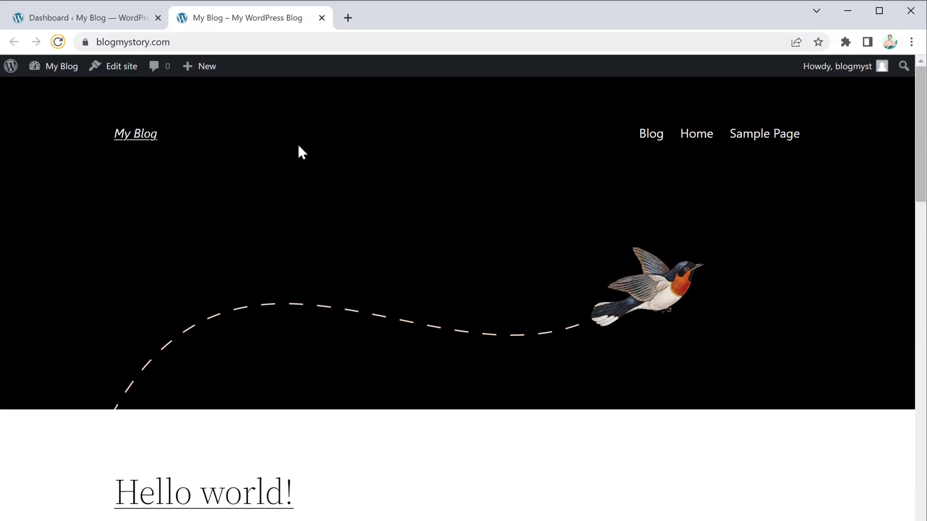
{"action": "left_click", "coordinate": [58, 42]}
{"action": "left_click_drag", "start_coordinate": [921, 188], "coordinate": [919, 137]}
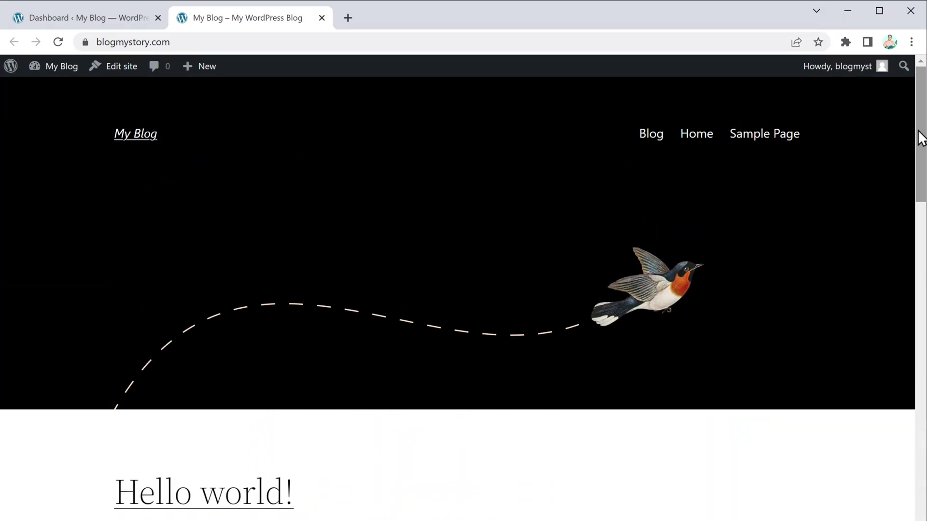
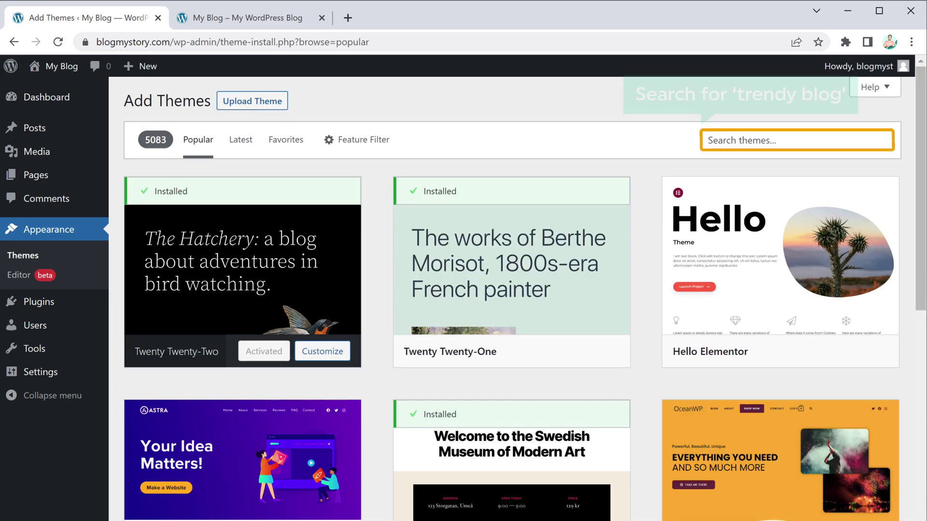
Find the Trendy Blog theme in the theme directory, preview it, and install it.
{"action": "left_click", "coordinate": [721, 135]}
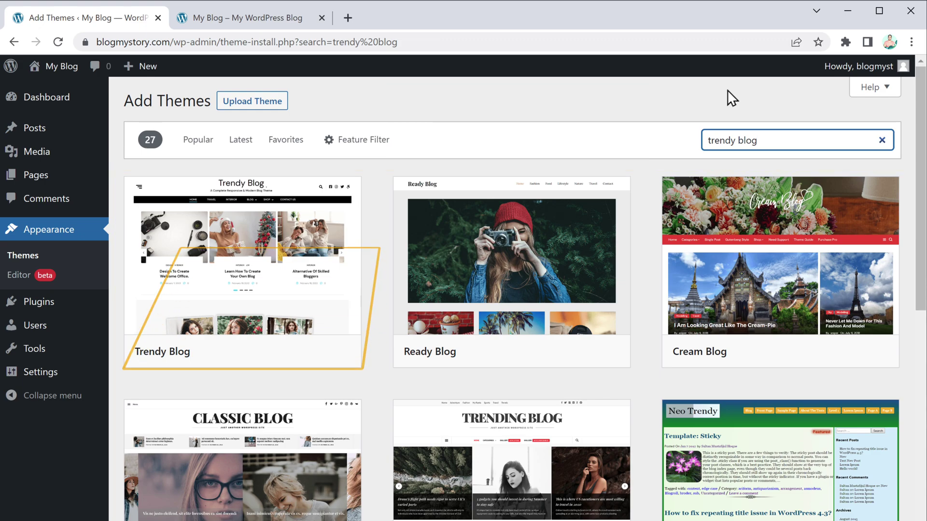
{"action": "mouse_move", "coordinate": [242, 362]}
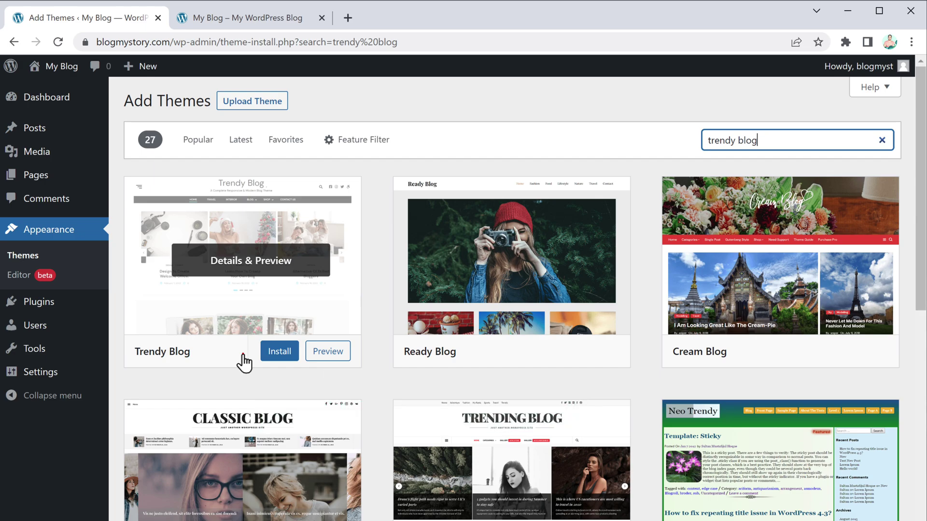
{"action": "left_click", "coordinate": [327, 357]}
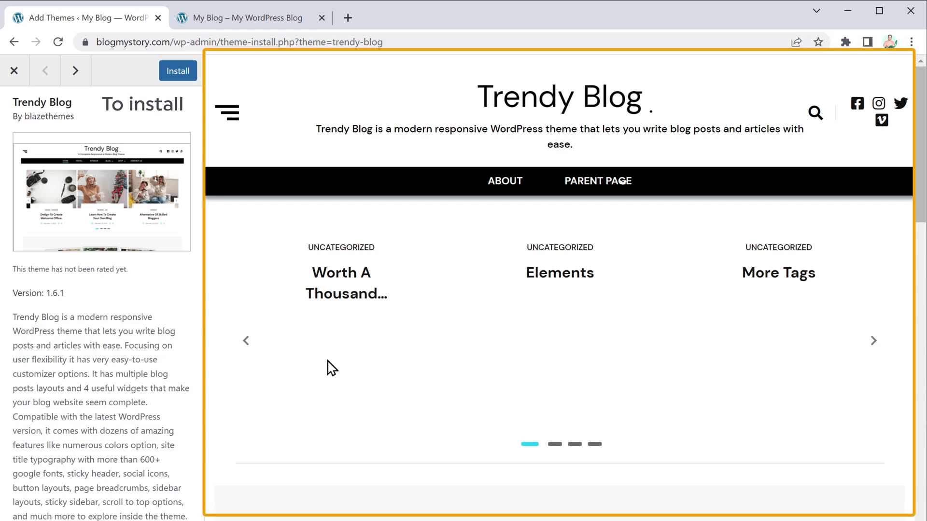
{"action": "left_click", "coordinate": [177, 76]}
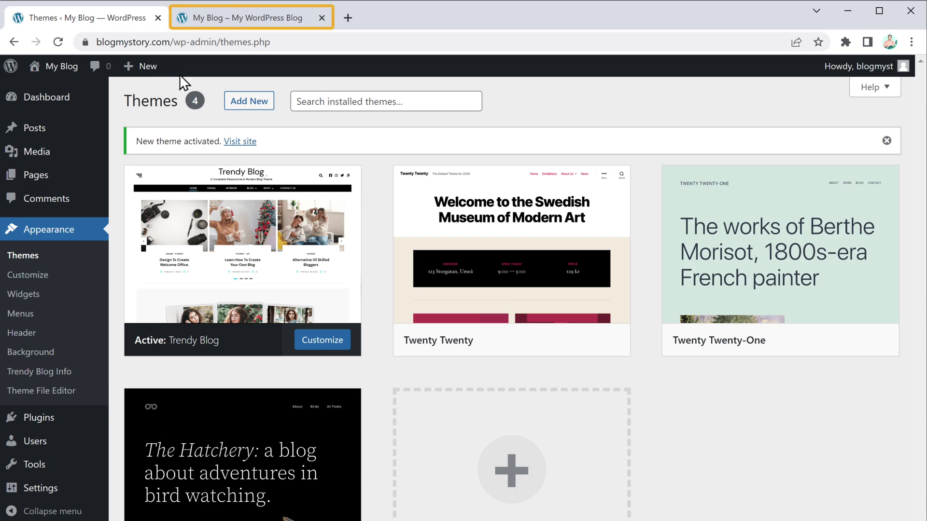
Reload the blog's front page in the My Blog tab and scroll to view the Trendy Blog post grid.
{"action": "left_click", "coordinate": [226, 22]}
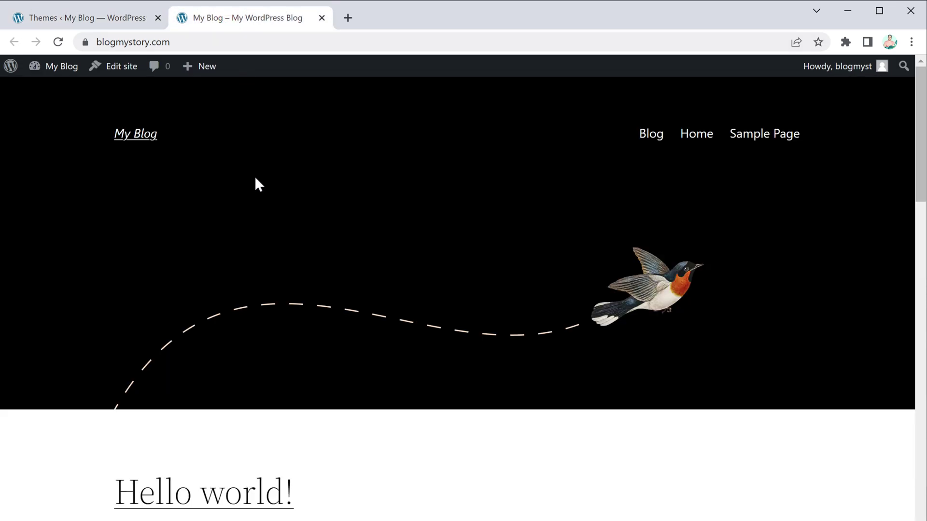
{"action": "left_click", "coordinate": [62, 45]}
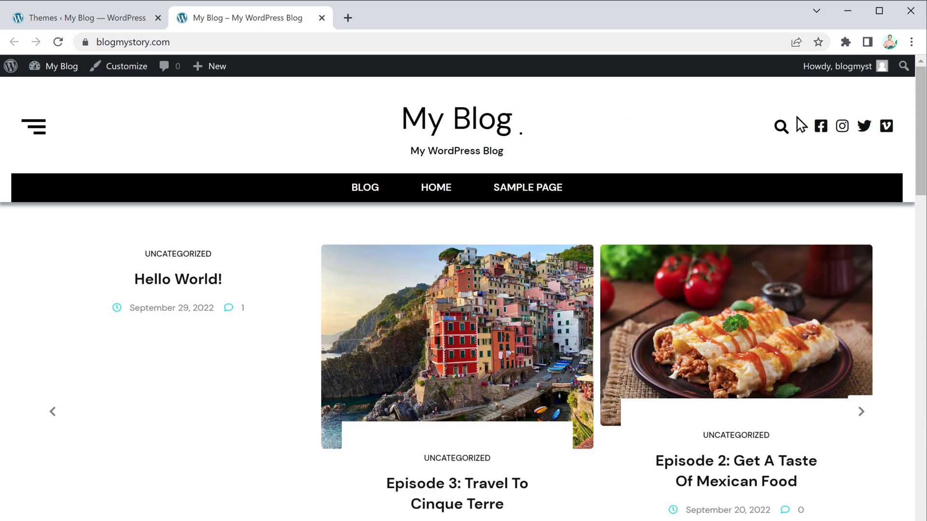
{"action": "mouse_move", "coordinate": [920, 138]}
{"action": "left_mouse_down"}
{"action": "mouse_move", "coordinate": [923, 511]}
{"action": "mouse_move", "coordinate": [922, 128]}
{"action": "left_mouse_up"}
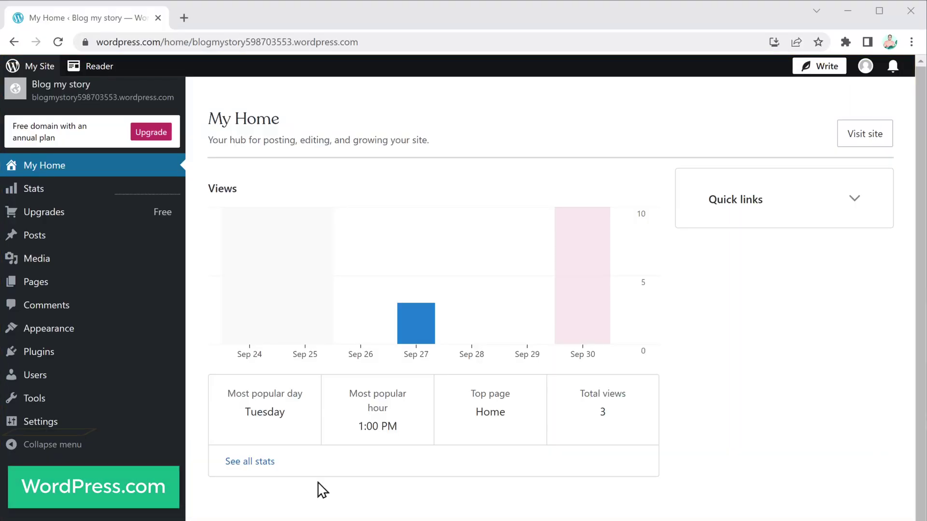
Go to the hosted site's Settings and follow the Site address 'redirect' link.
{"action": "left_click", "coordinate": [104, 421]}
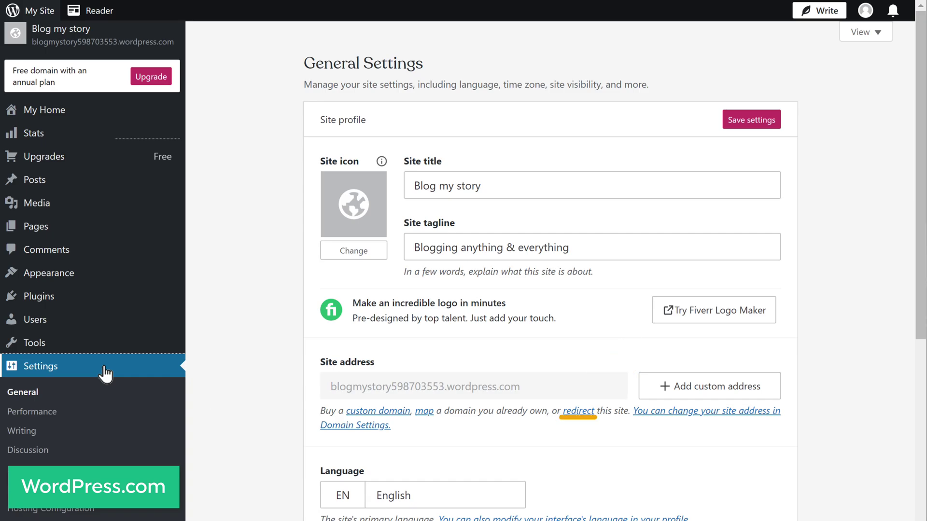
{"action": "left_click", "coordinate": [577, 412]}
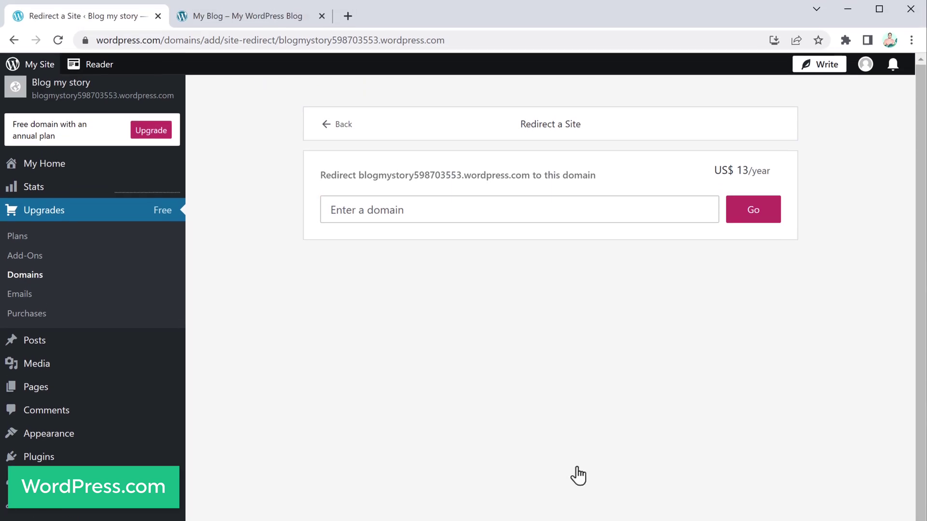
Copy the new self-hosted blog's web address, blogmystory.com, from the My Blog tab.
{"action": "left_click", "coordinate": [246, 25]}
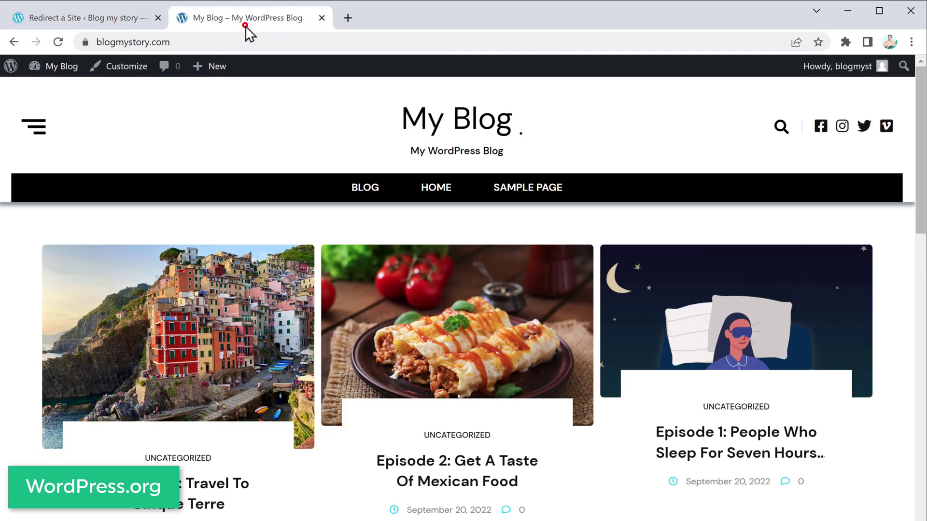
{"action": "left_click", "coordinate": [197, 41]}
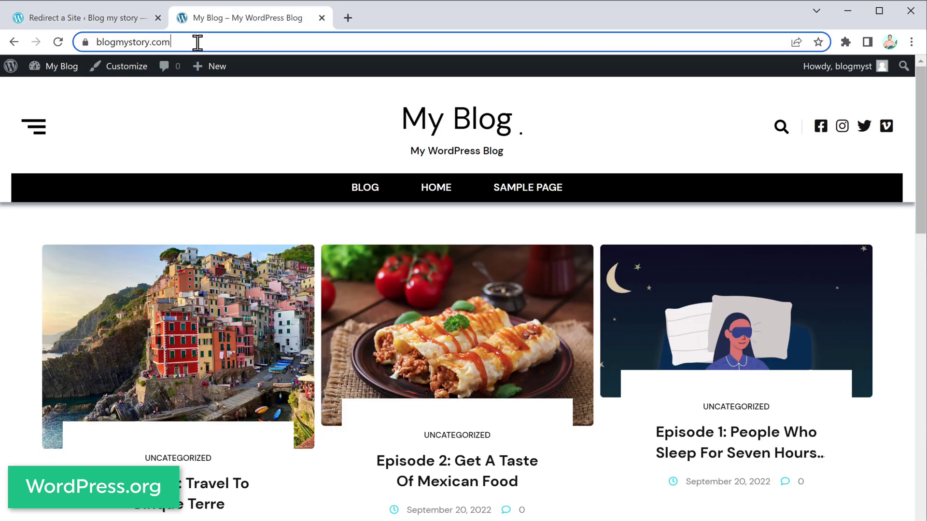
{"action": "right_click", "coordinate": [197, 41]}
{"action": "left_click", "coordinate": [276, 141]}
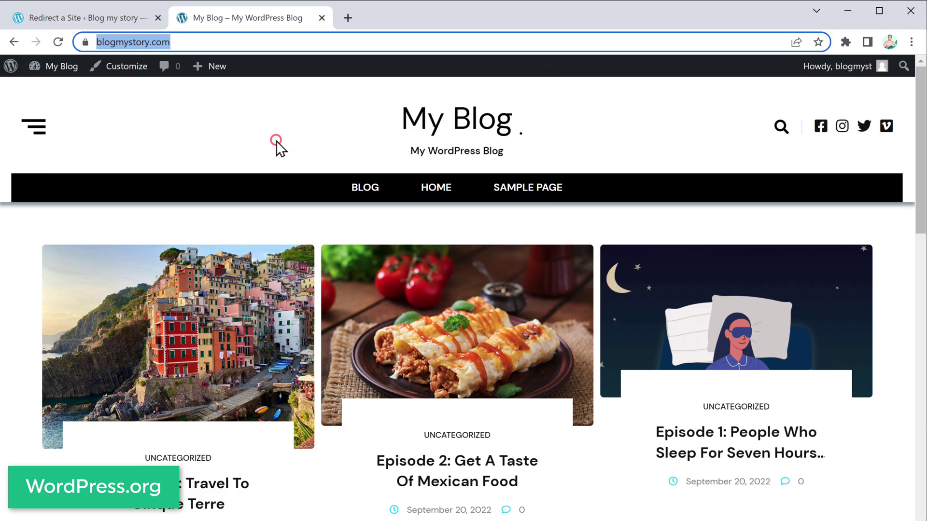
Paste blogmystory.com into the Redirect a Site domain field and submit it.
{"action": "left_click", "coordinate": [109, 25]}
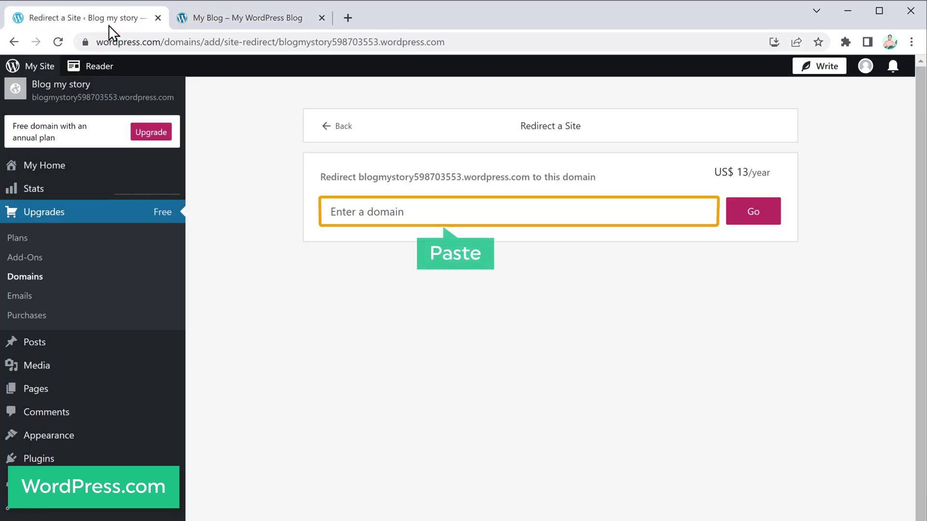
{"action": "right_click", "coordinate": [361, 211]}
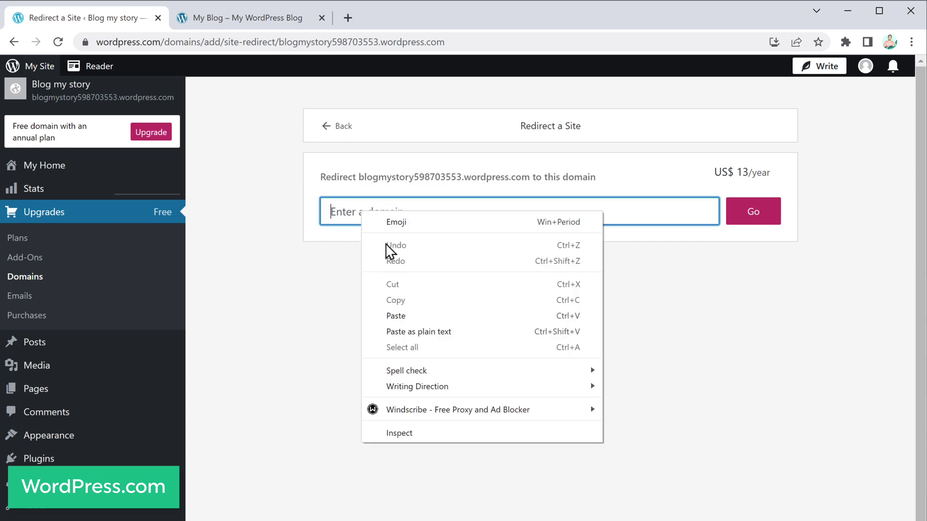
{"action": "left_click", "coordinate": [444, 312]}
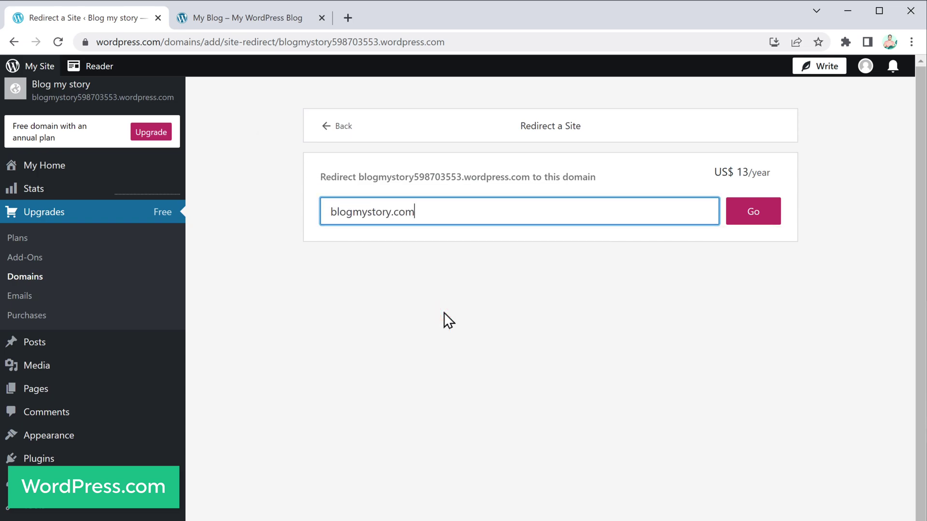
{"action": "left_click", "coordinate": [753, 230]}
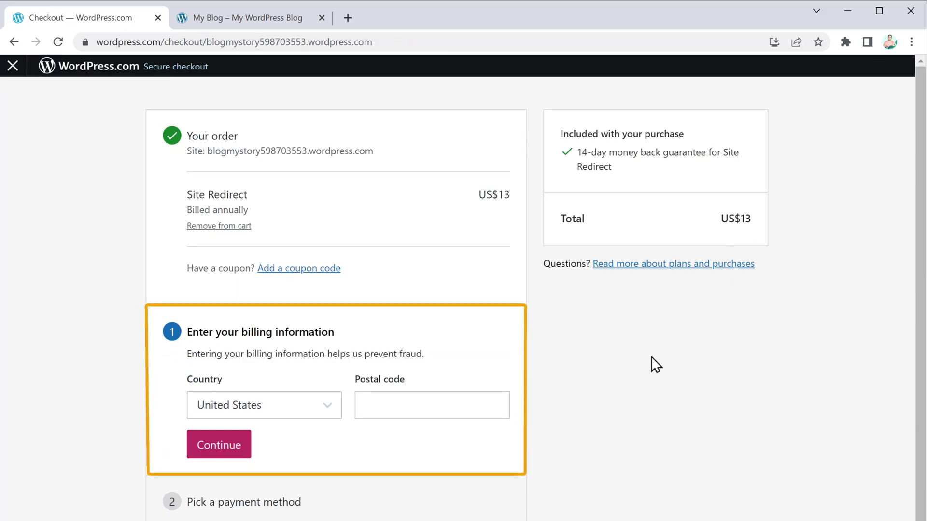
Enter the billing postal code and the card details, then pay US$13 for the Site Redirect.
{"action": "left_click", "coordinate": [461, 398]}
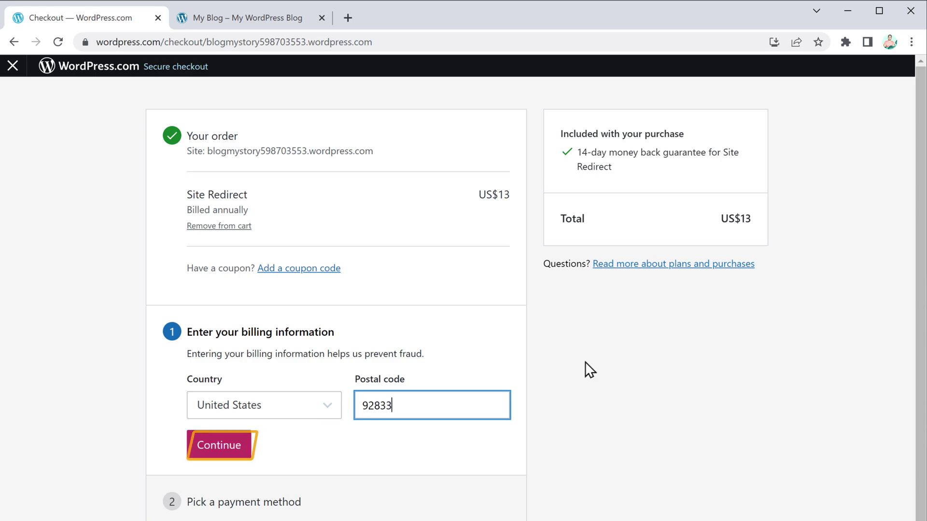
{"action": "left_click", "coordinate": [218, 453]}
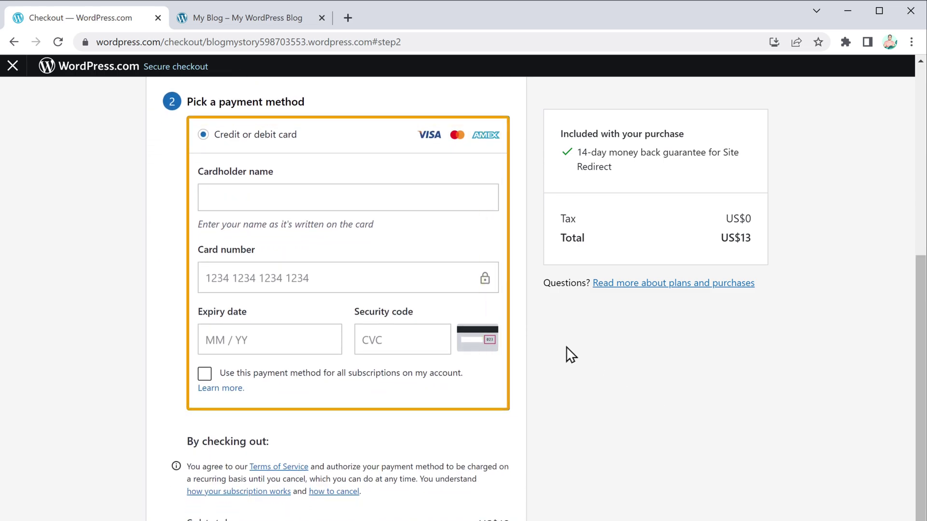
{"action": "left_click", "coordinate": [328, 198]}
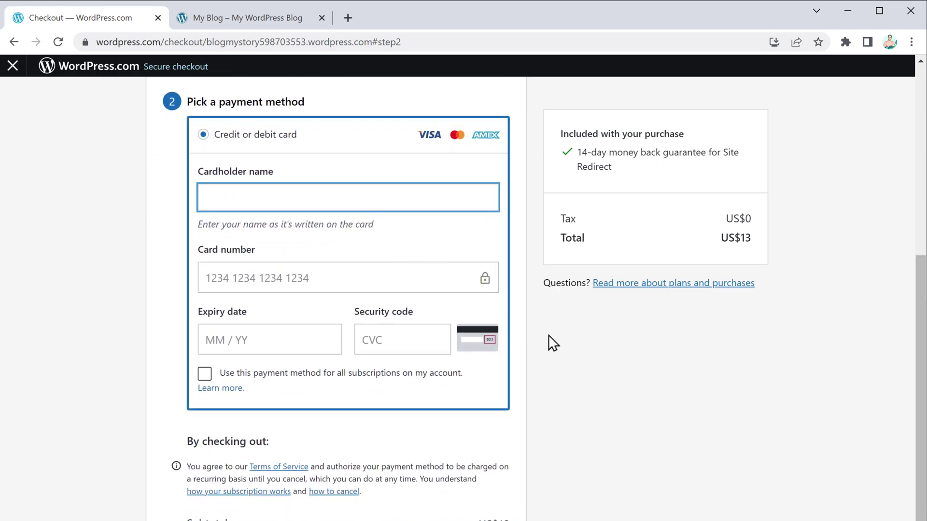
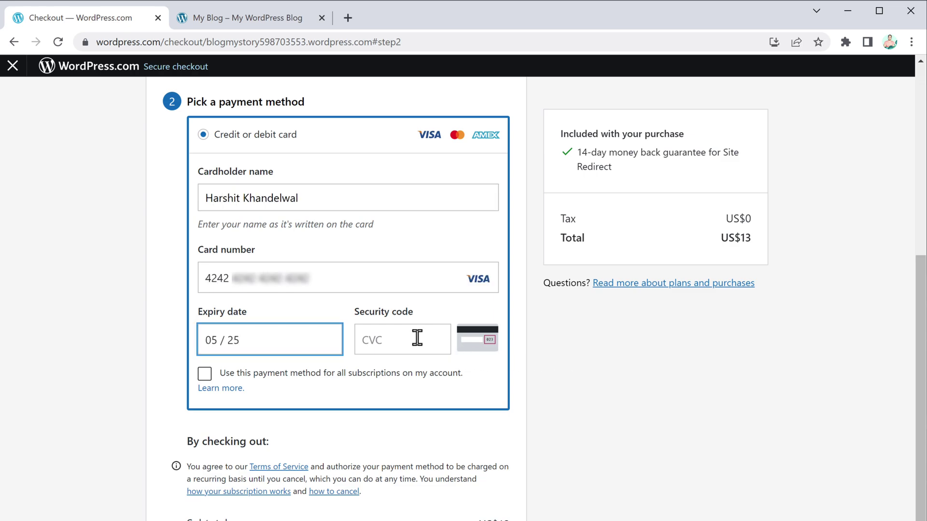
{"action": "left_click", "coordinate": [417, 337]}
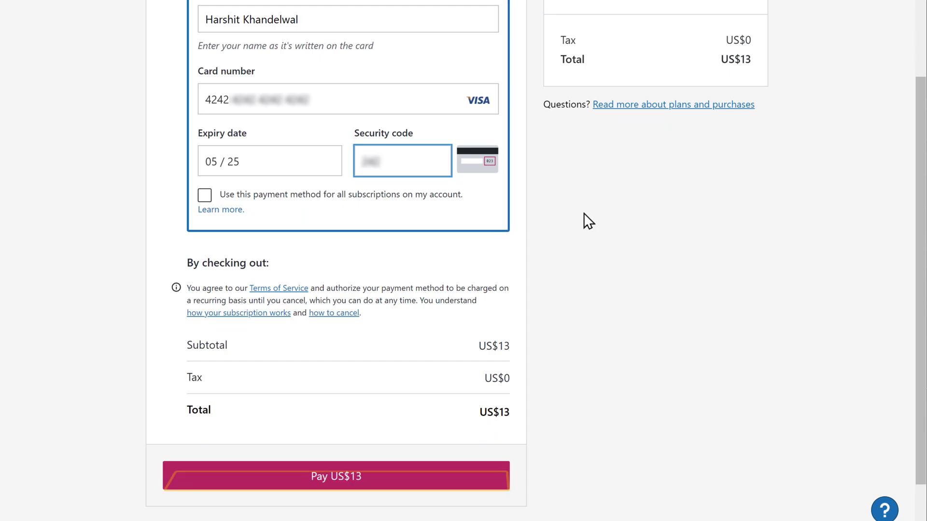
{"action": "left_click", "coordinate": [337, 485]}
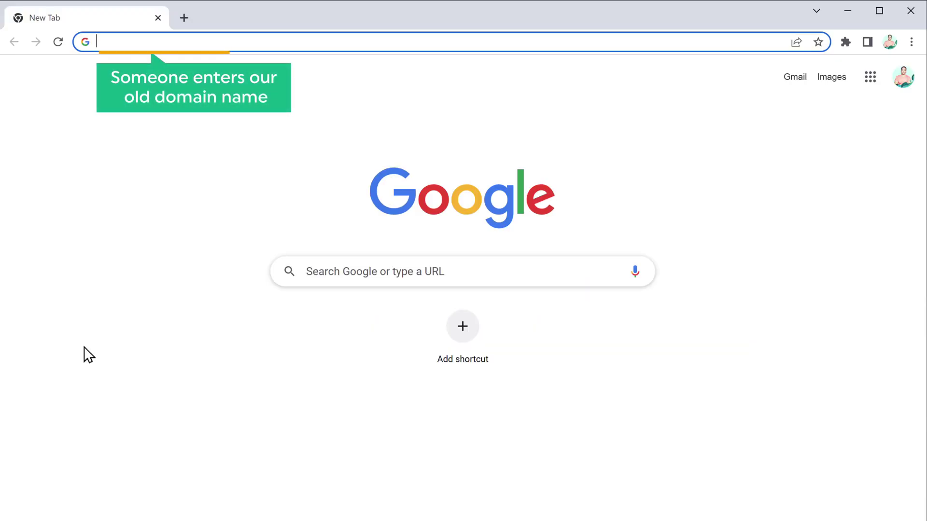
Load the old blogmystory598703553.wordpress.com address to test the redirect.
{"action": "type", "text": "blogmystory598703553.wordpress.com"}
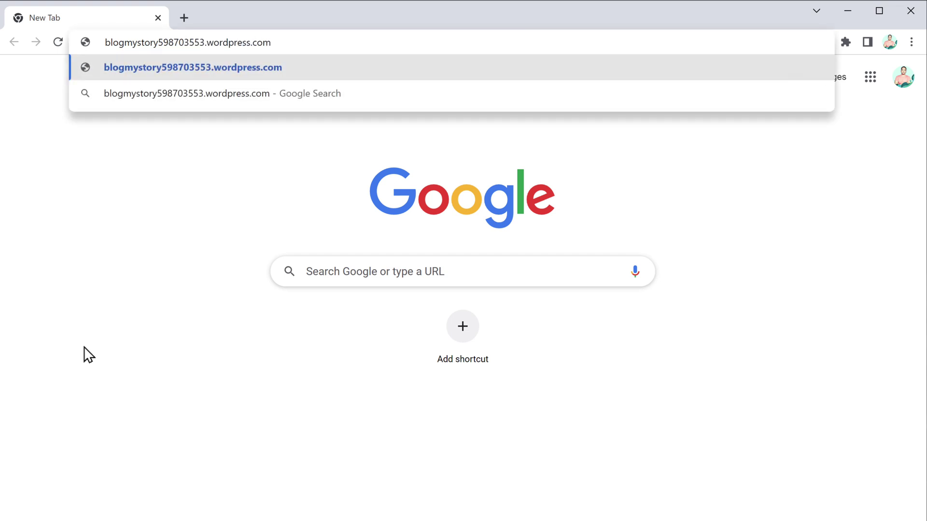
{"action": "key", "text": "Return"}
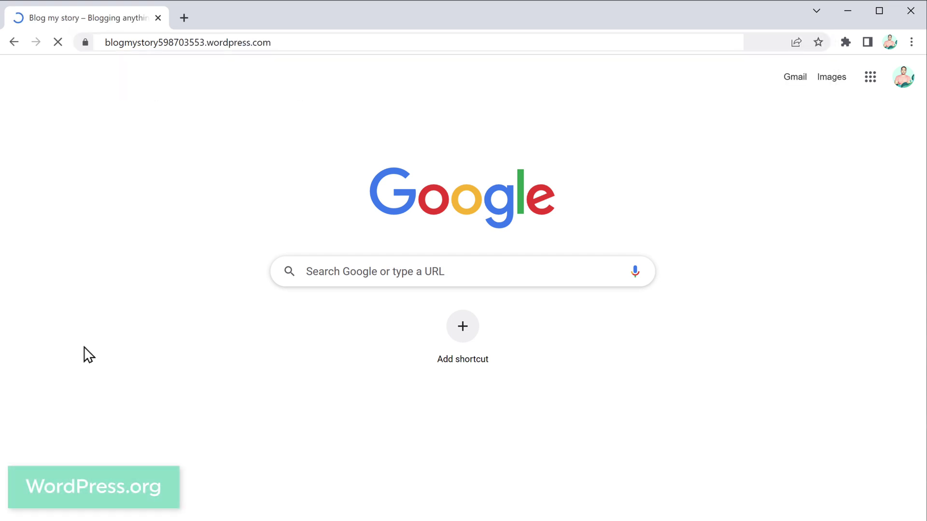